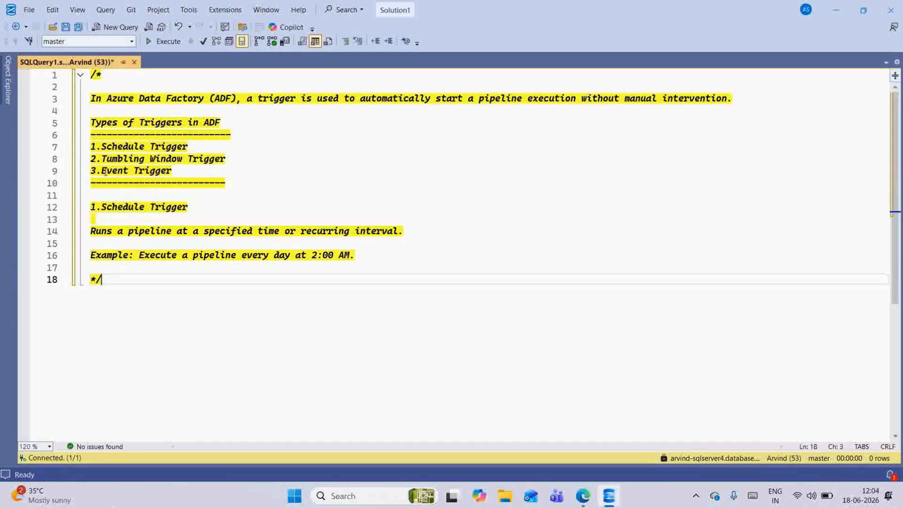
- Review the notes on ADF trigger types, the Schedule Trigger definition and its daily 2:00 AM example
drag(178, 171, 101, 146)
click(197, 174)
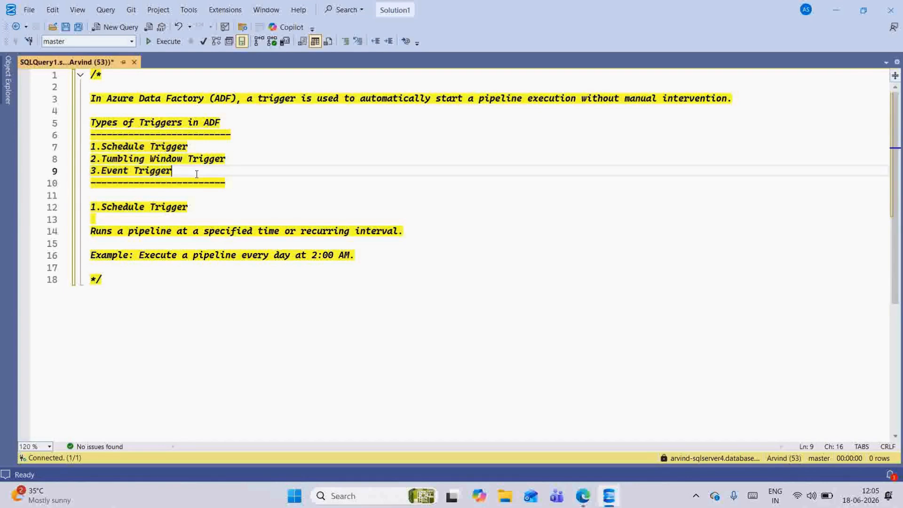
click(203, 206)
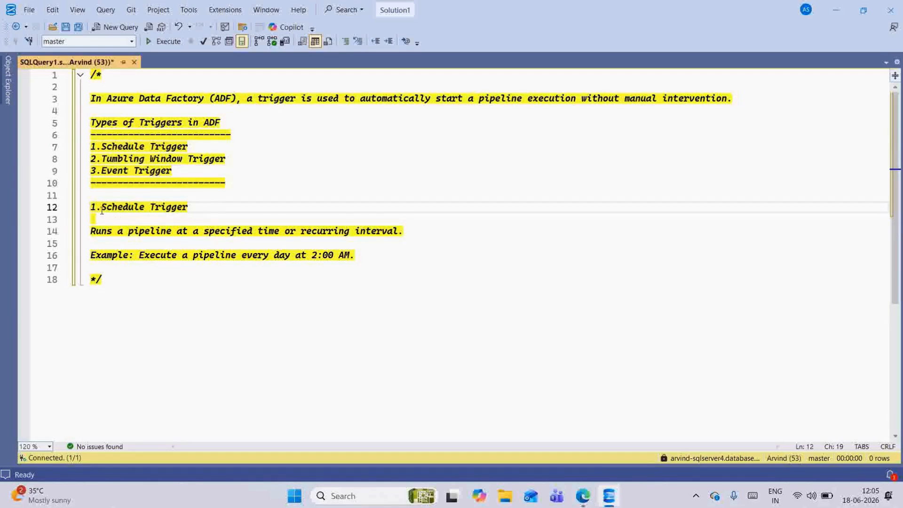
drag(102, 210, 190, 207)
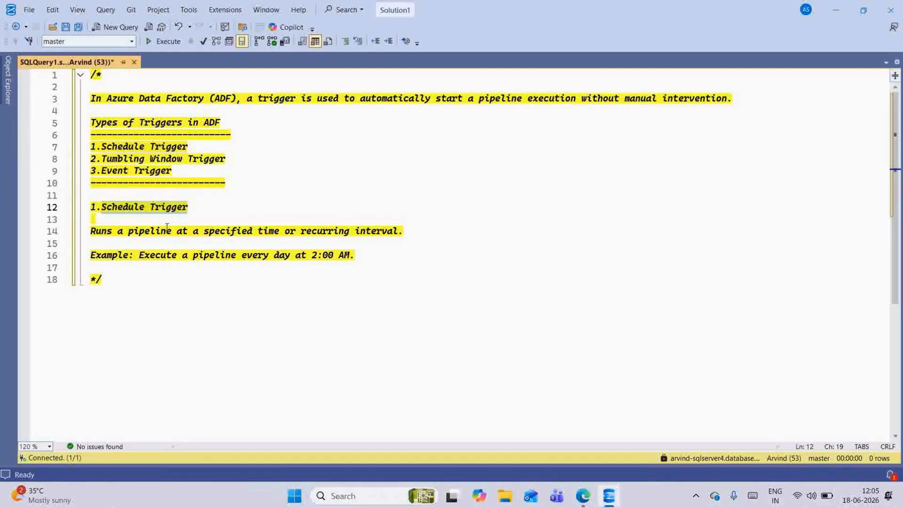
drag(90, 231, 400, 231)
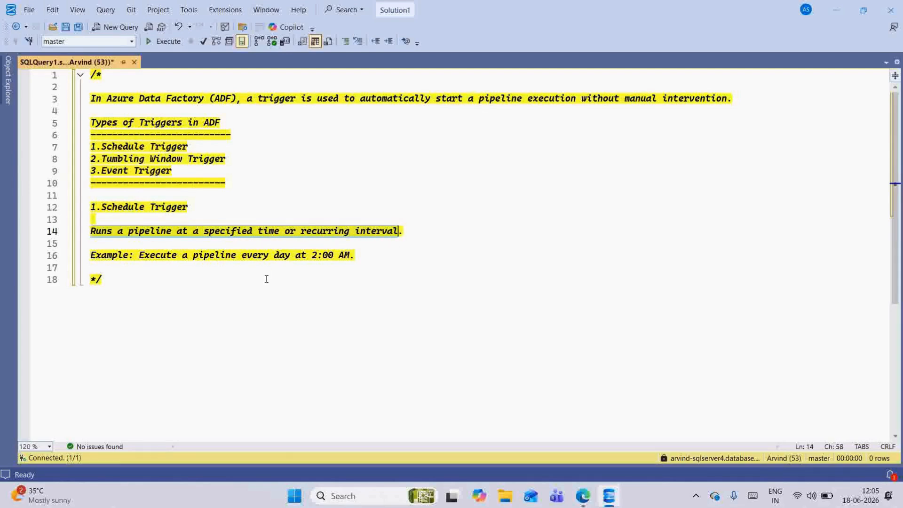
click(162, 278)
drag(138, 255, 352, 256)
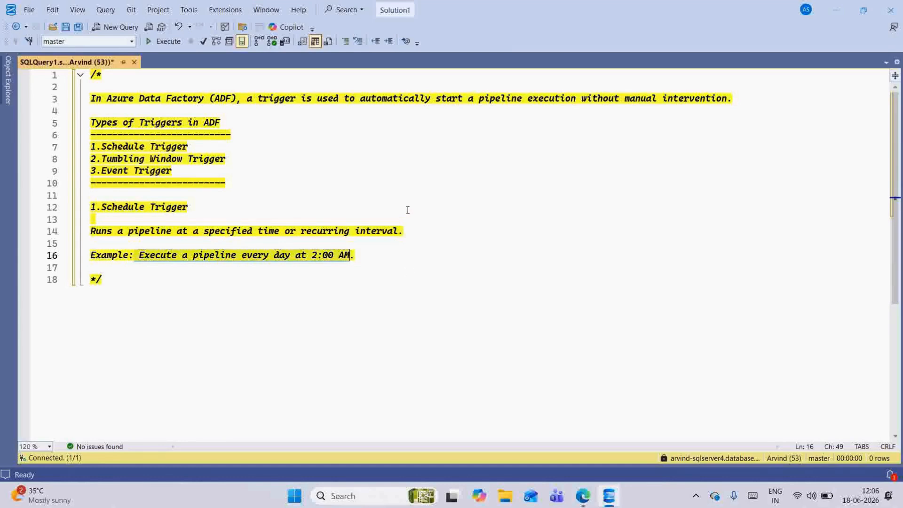
- Switch to the adf-tutorial-June data factory in Microsoft Edge and create a new pipeline in the authoring workspace
click(609, 495)
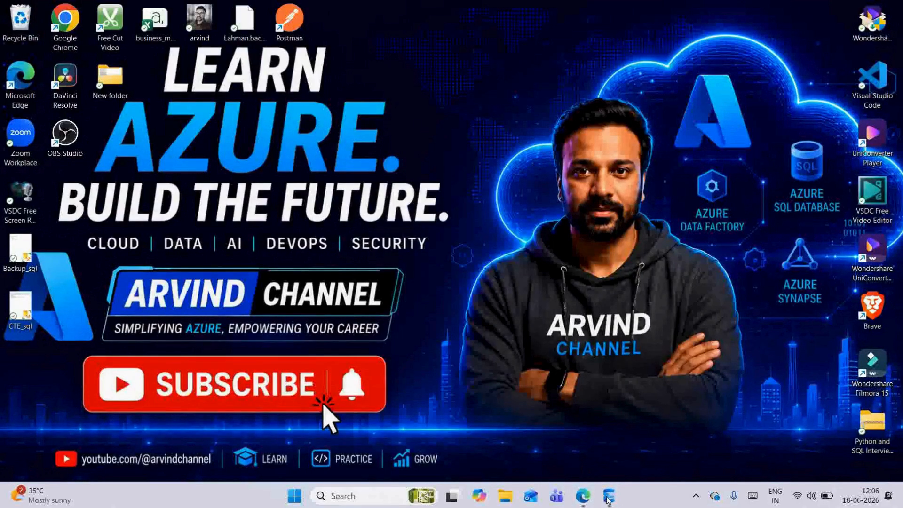
click(585, 502)
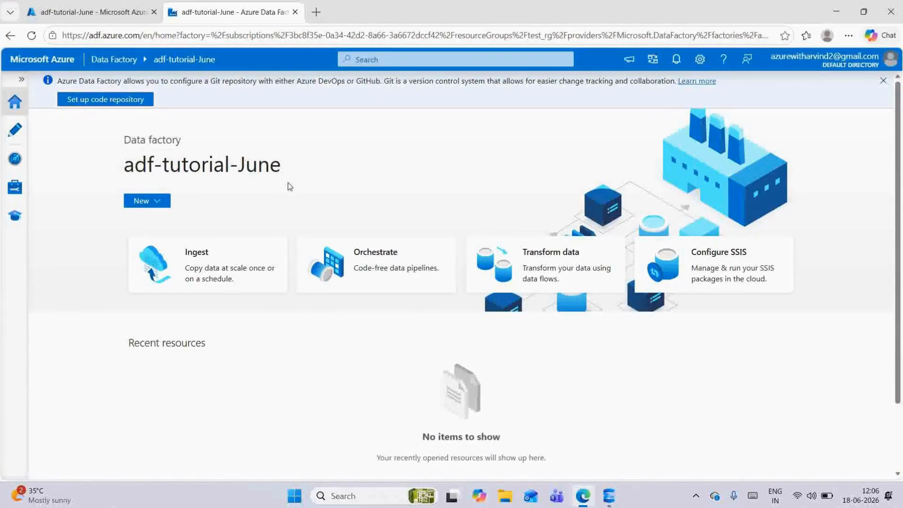
click(22, 84)
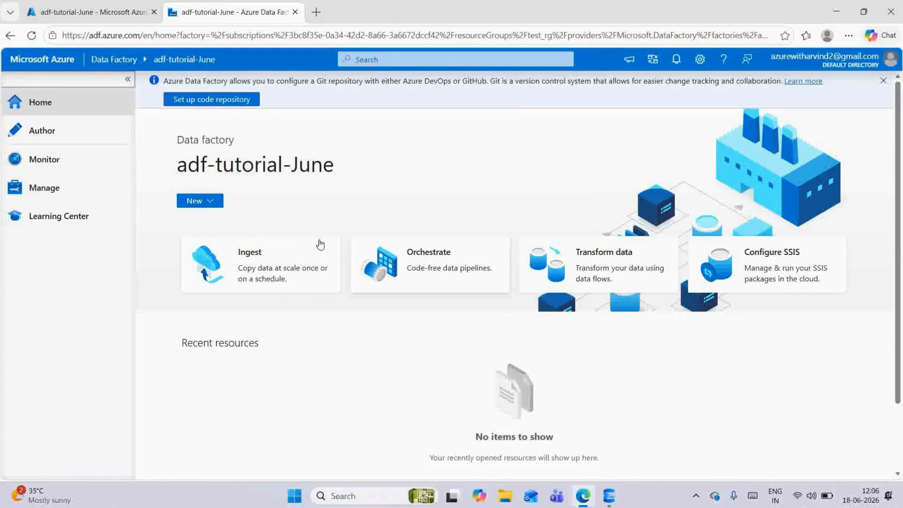
click(51, 136)
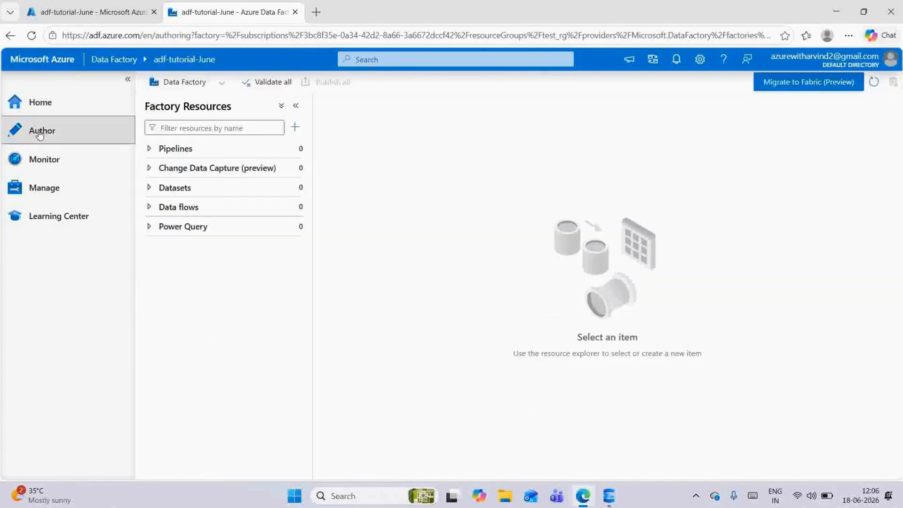
click(291, 149)
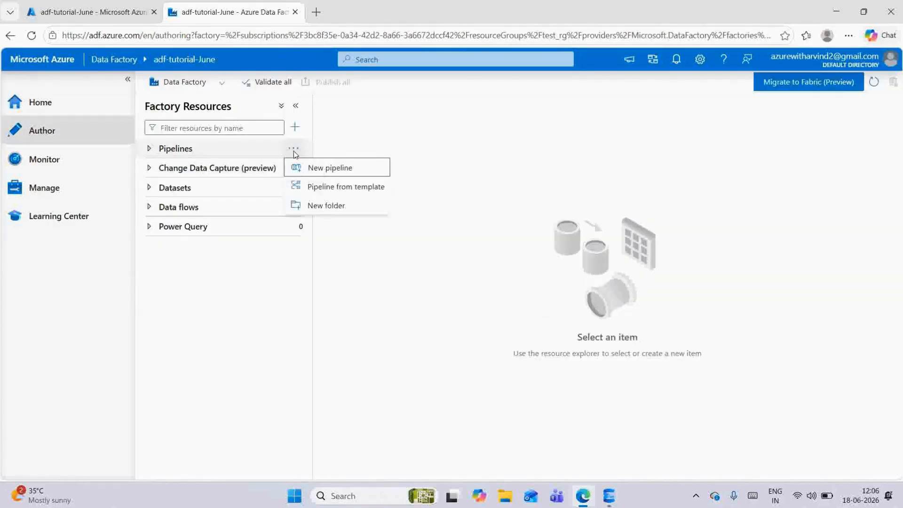
click(329, 167)
- Rename the new pipeline as PL_ScTrigger and hide its properties
click(871, 122)
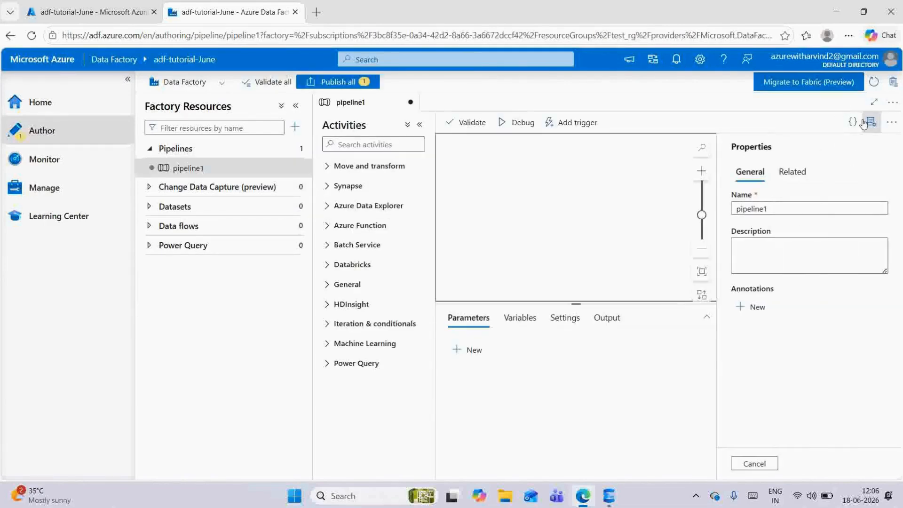
drag(802, 209, 734, 209)
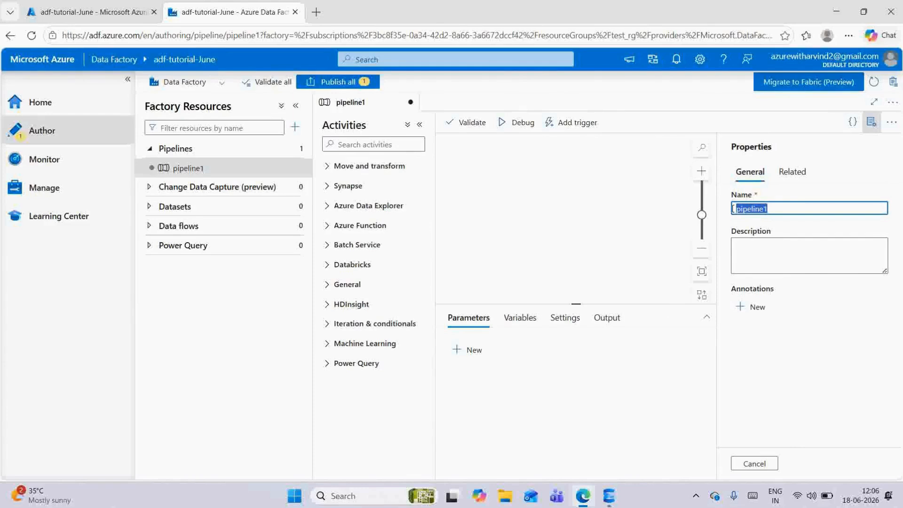
text(PL)
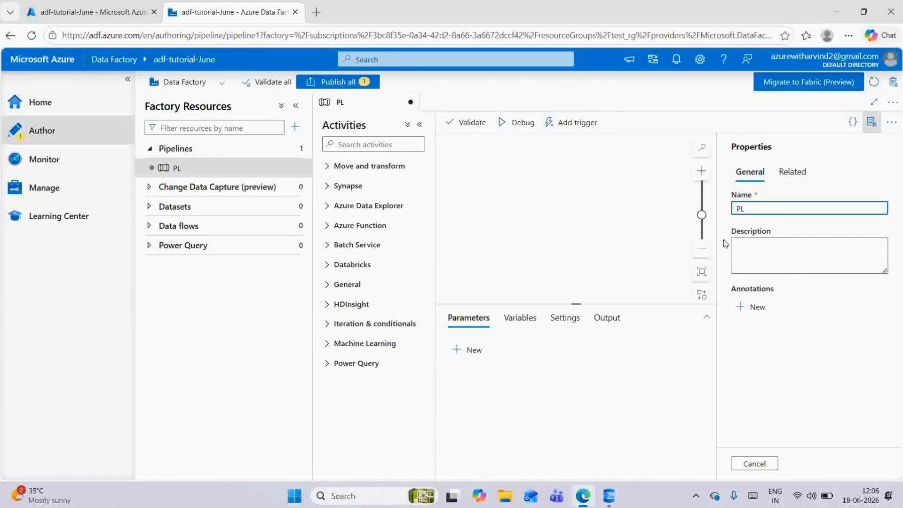
text(_)
key(BackSpace)
key(BackSpace)
text(_ScTrigger)
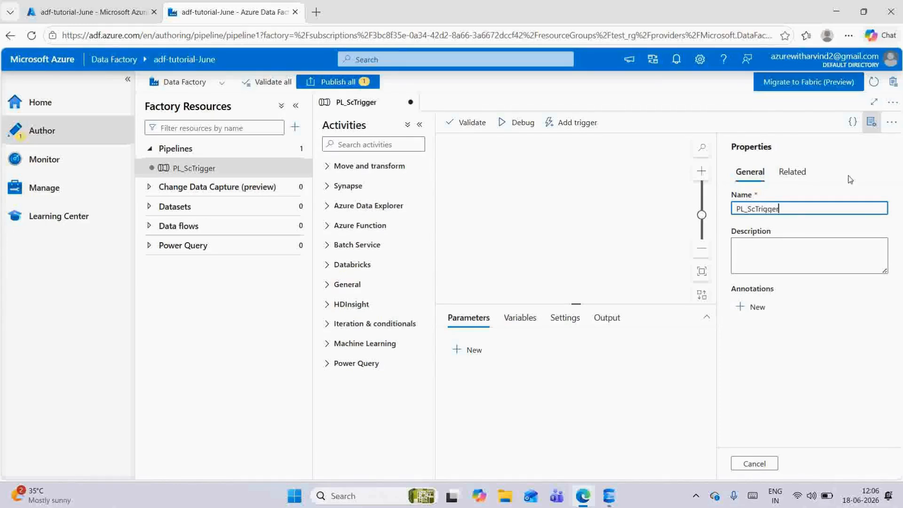
click(872, 128)
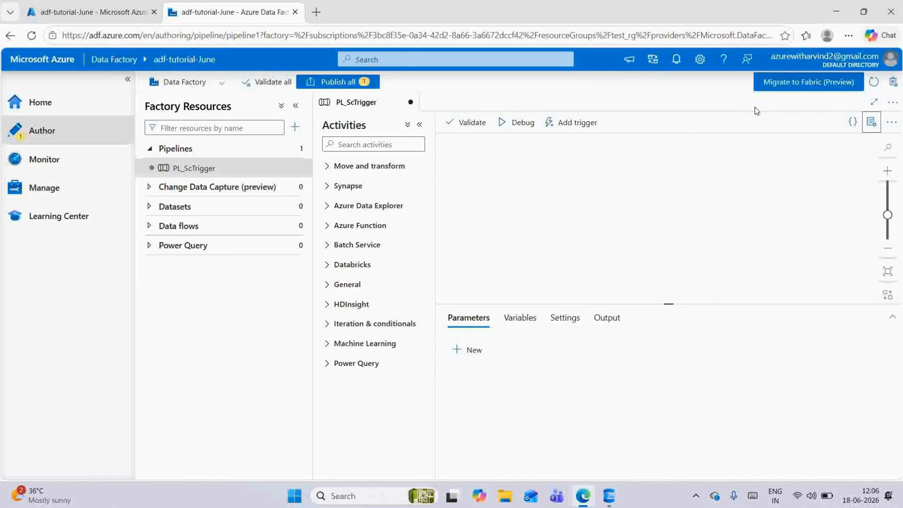
- Start a new dataset with Azure Blob Storage as the data store and DelimitedText as the format
click(127, 80)
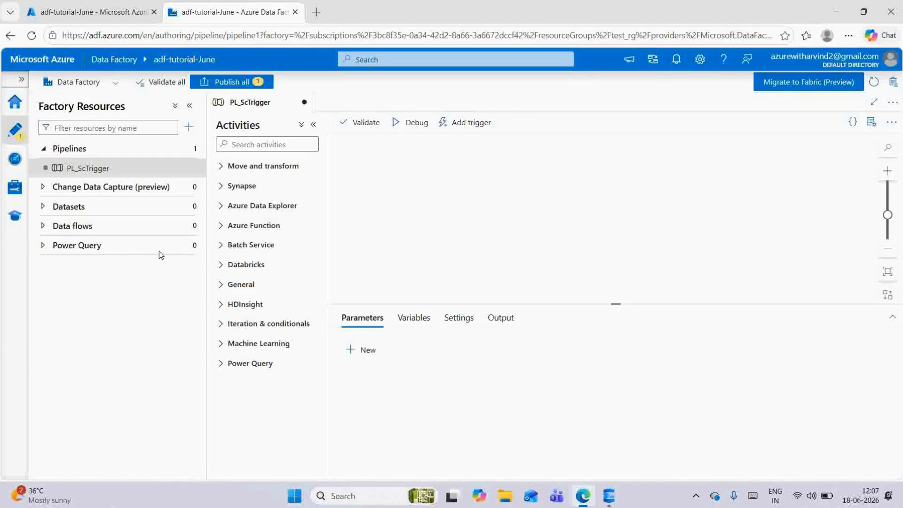
click(188, 208)
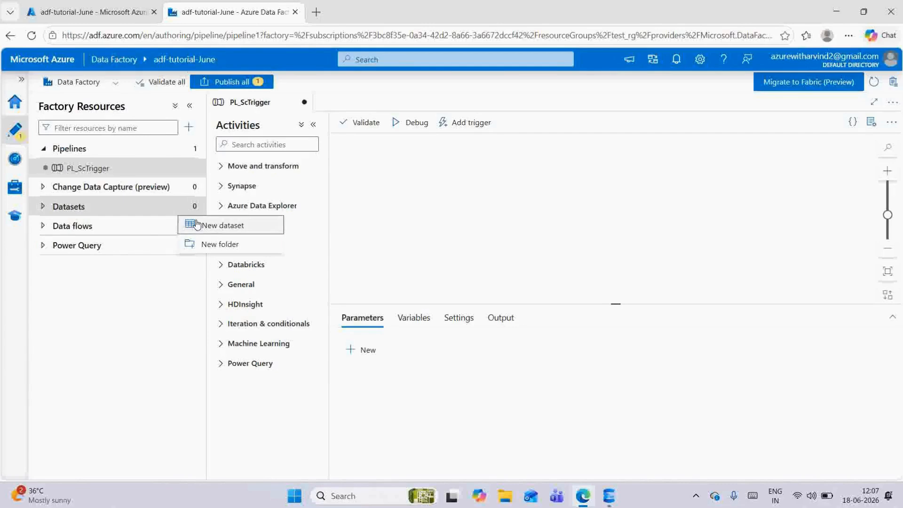
click(197, 225)
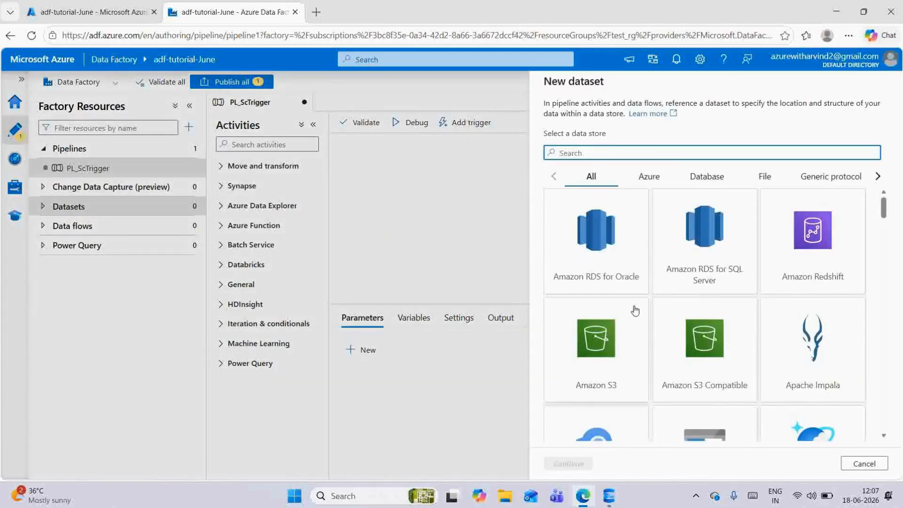
scroll(635, 308, down, 3)
click(699, 307)
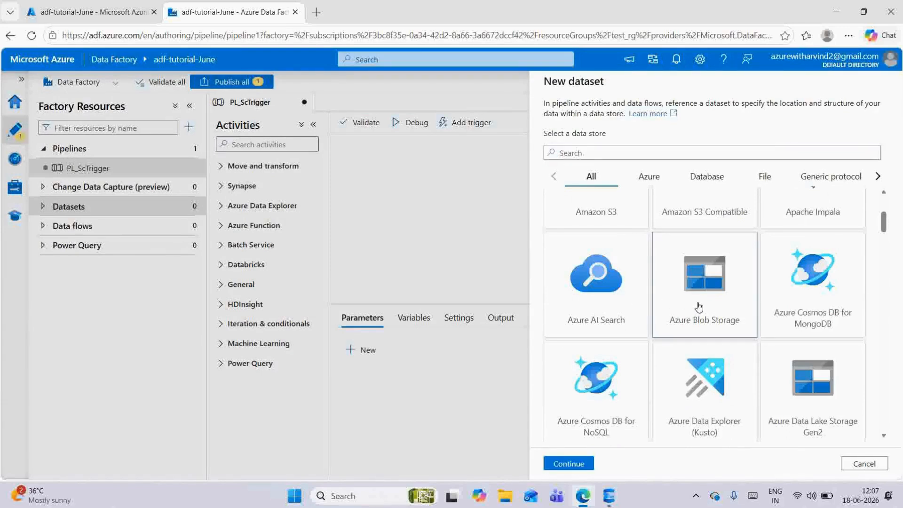
click(569, 465)
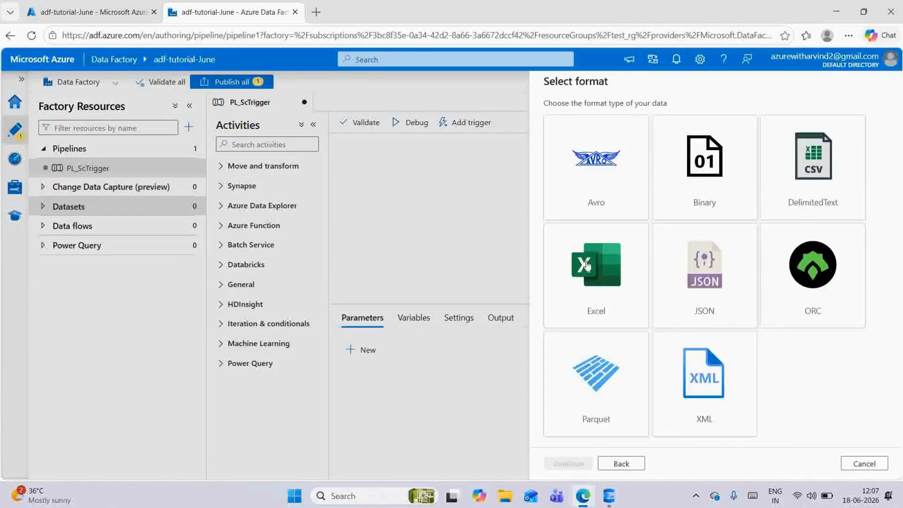
click(816, 191)
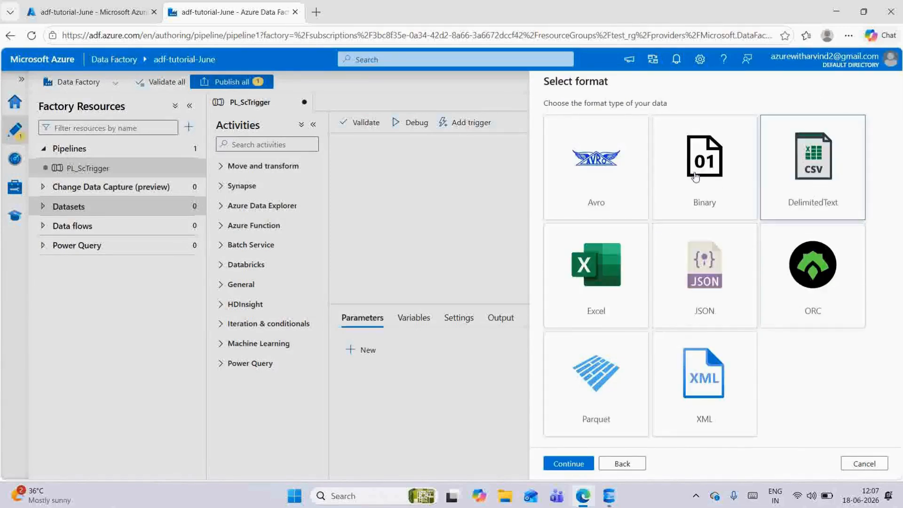
click(568, 464)
- Name the delimited text dataset DS_Blob, assign the LS_Blob linked service and create it
double_click(620, 119)
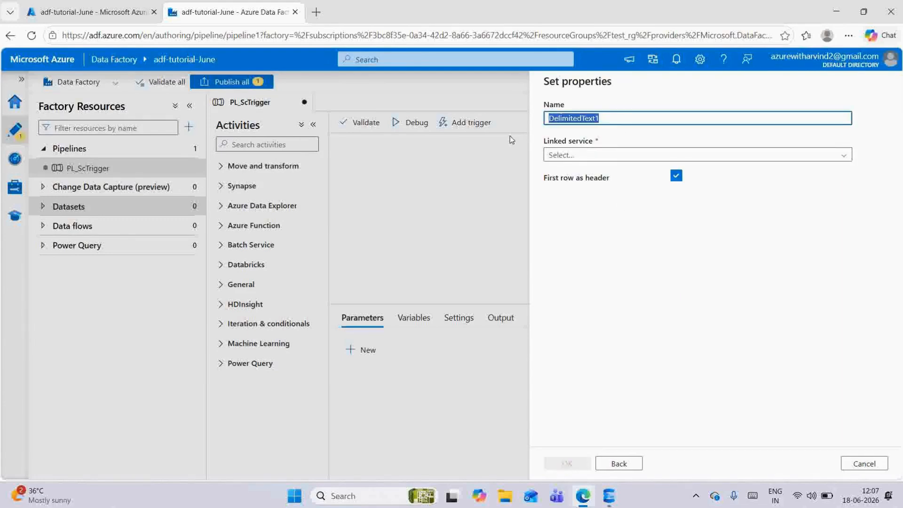
text(DS_Blob)
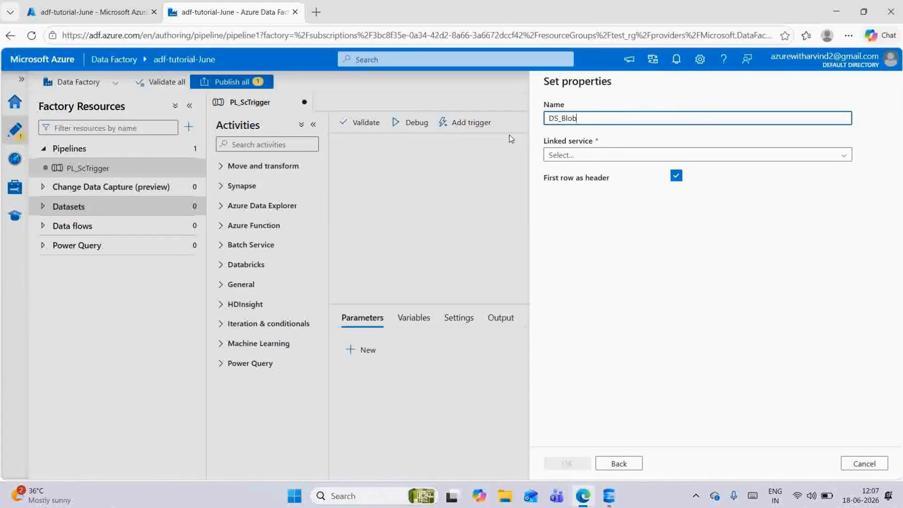
click(561, 156)
click(562, 211)
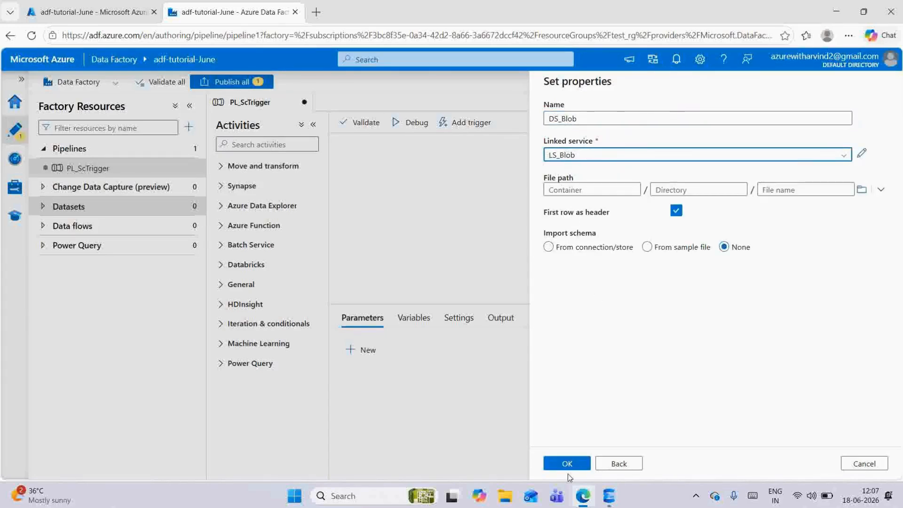
click(567, 465)
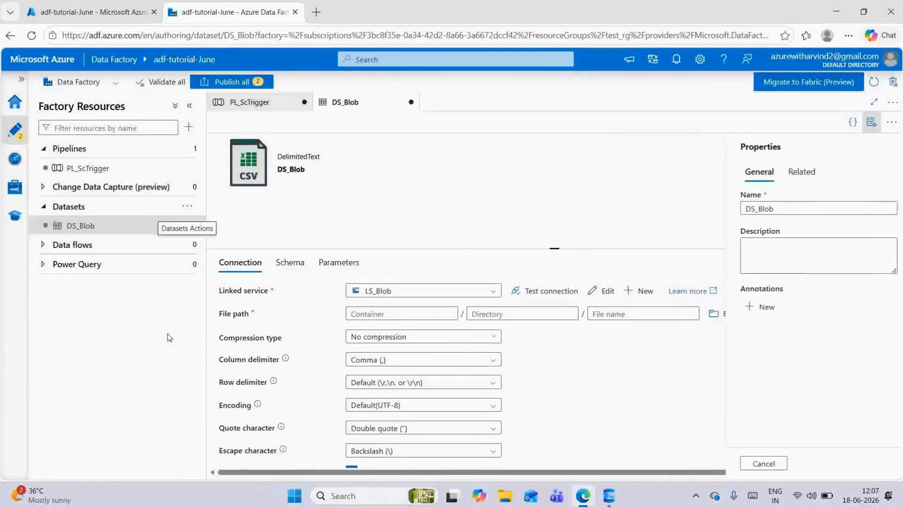
- Start a second new dataset with Azure SQL Database as the data store
click(187, 245)
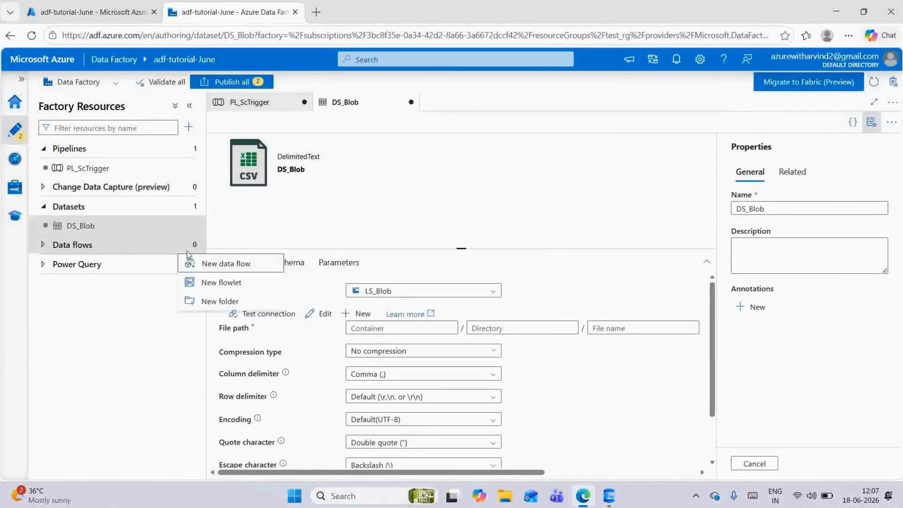
click(187, 207)
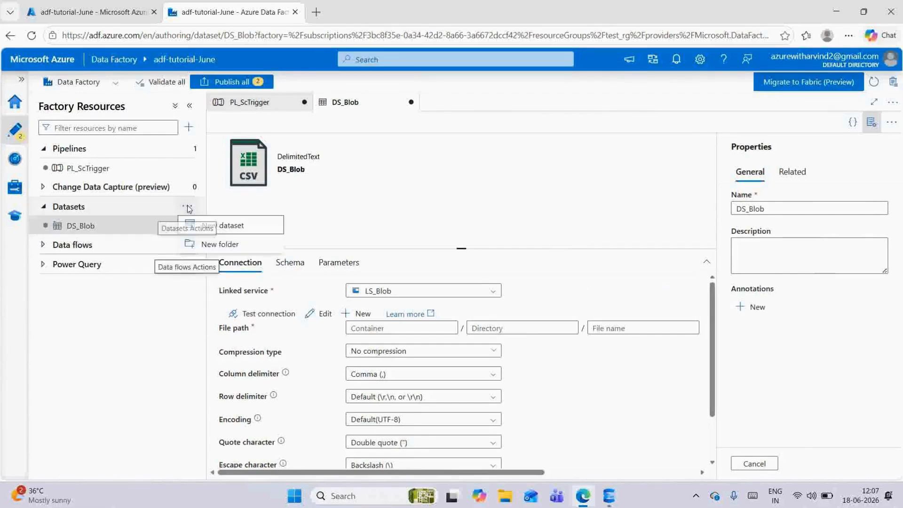
click(223, 230)
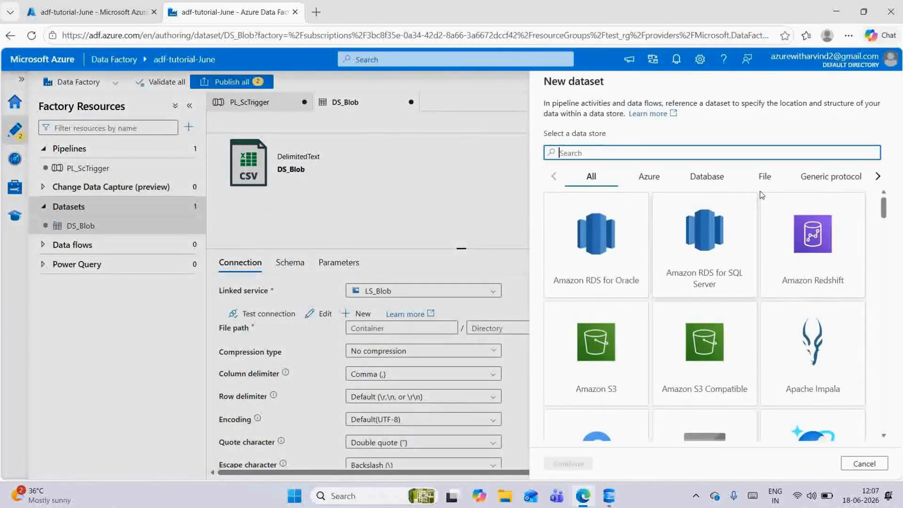
scroll(669, 311, down, 2)
scroll(671, 314, down, 3)
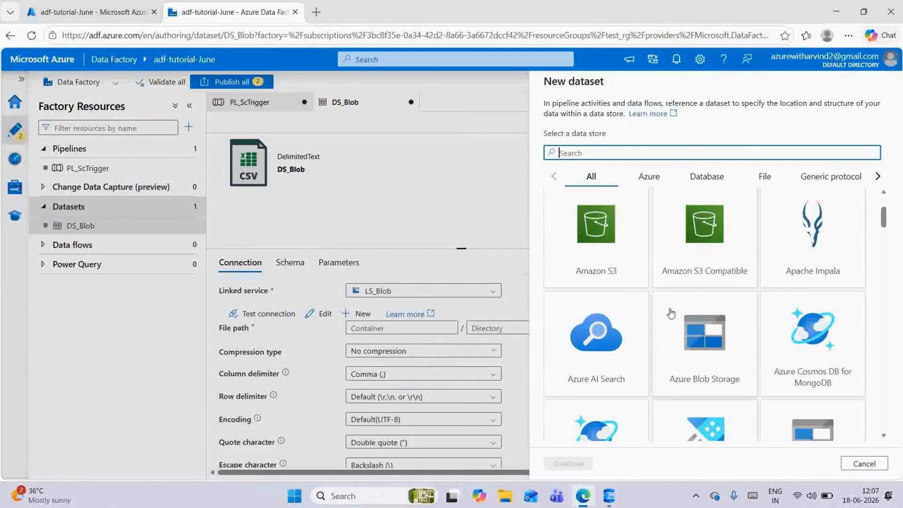
scroll(671, 314, down, 1)
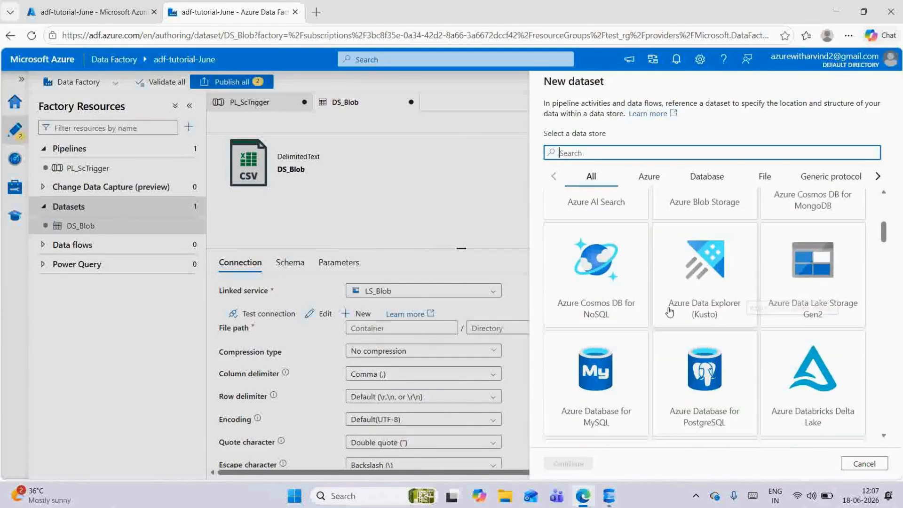
scroll(670, 313, down, 3)
click(670, 313)
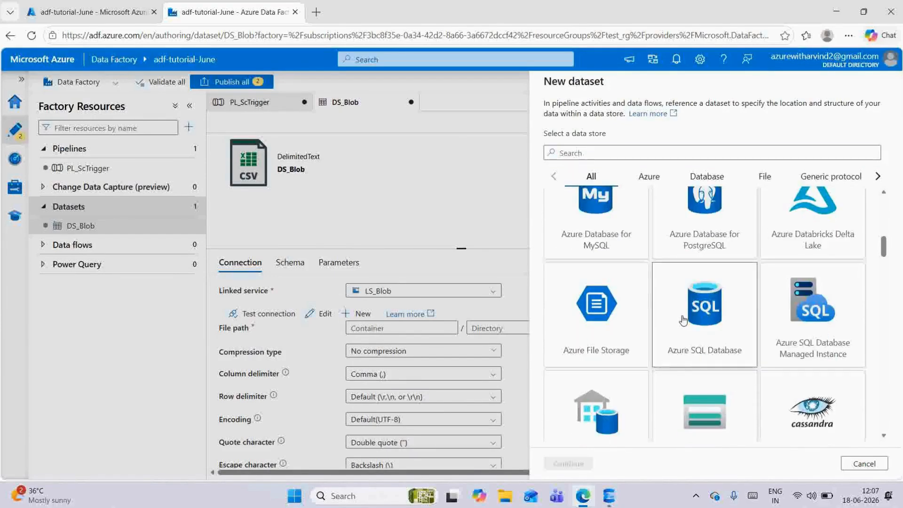
click(571, 462)
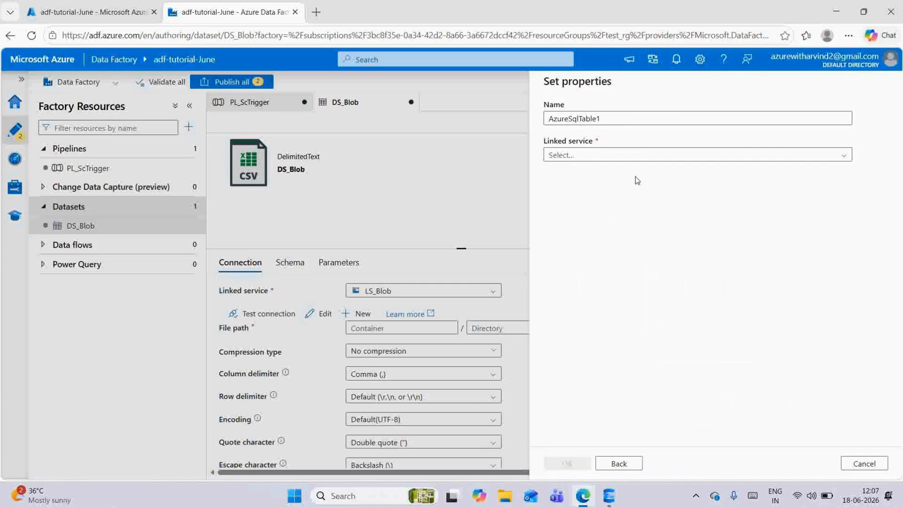
- Name the Azure SQL Database dataset DS_SQL, assign the LS_SQL linked service and create it
drag(635, 119, 513, 126)
text(S)
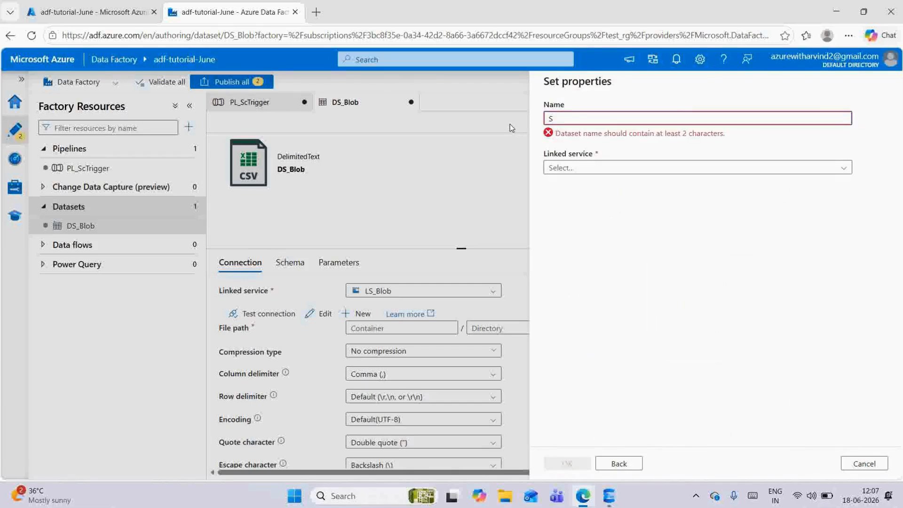
key(BackSpace)
text(DS_)
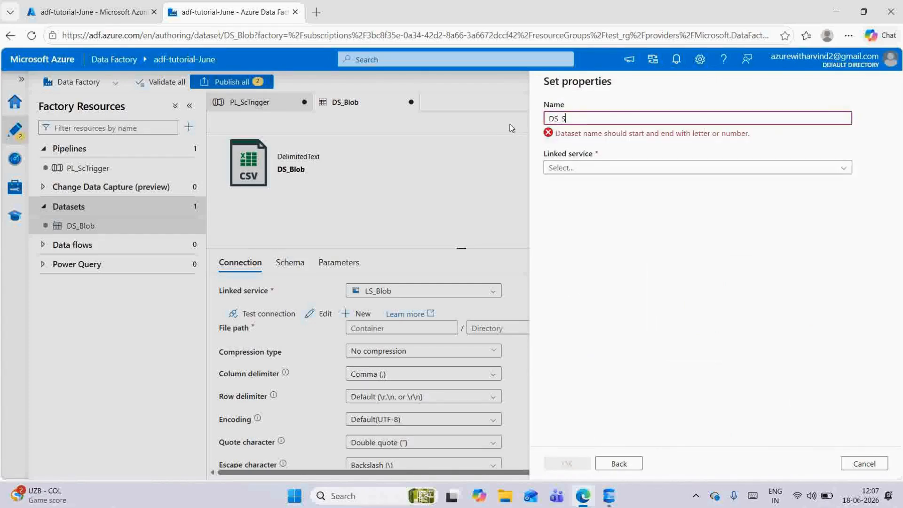
text(SQ)
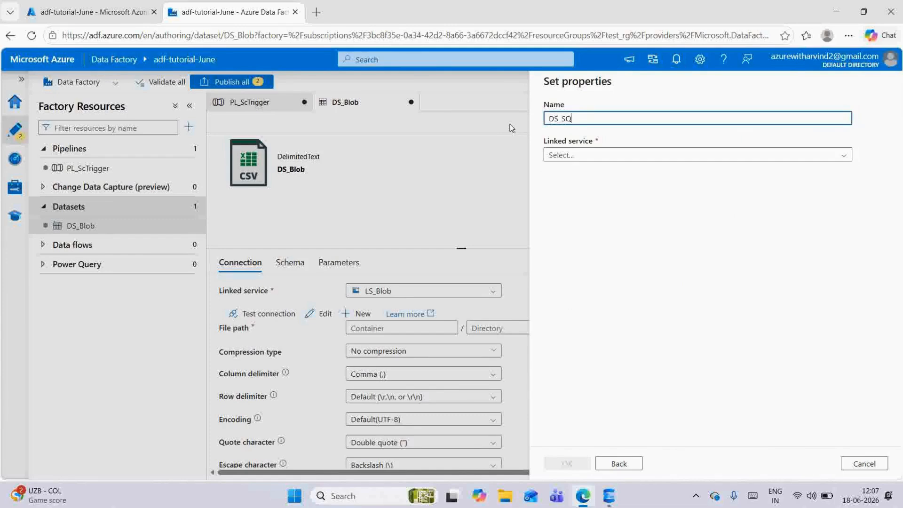
text(L)
click(567, 157)
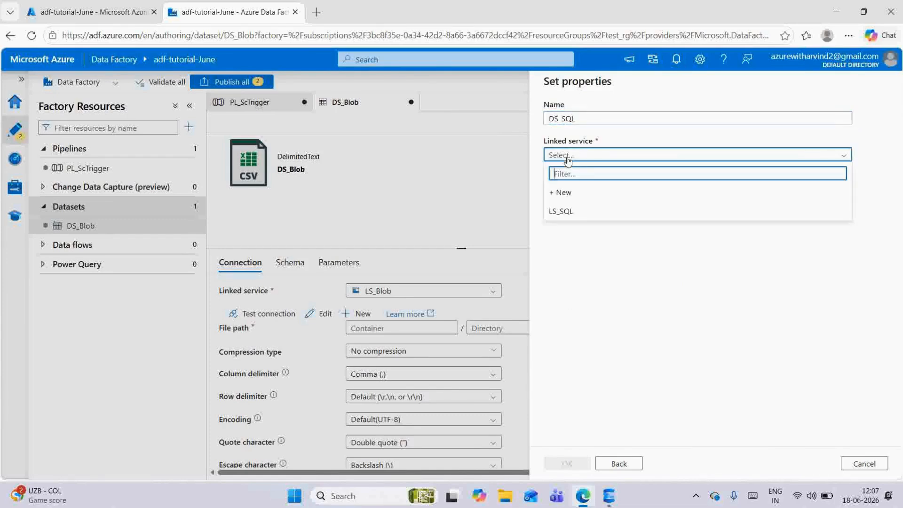
click(576, 212)
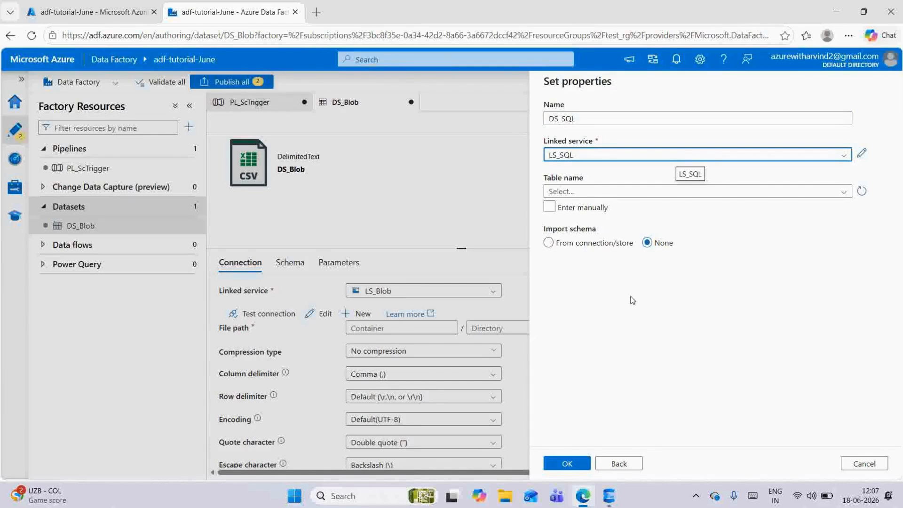
click(564, 464)
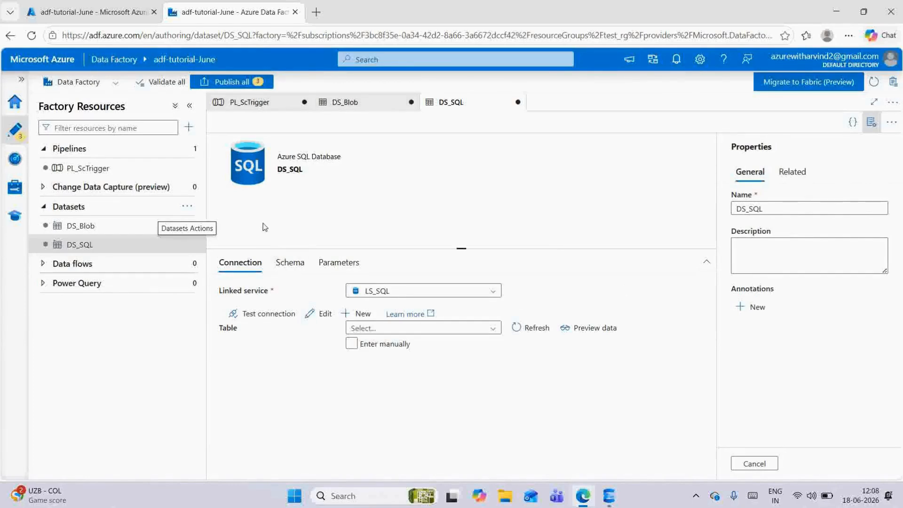
- Find the Copy data activity by searching for cop and place it on the PL_ScTrigger pipeline canvas
click(250, 103)
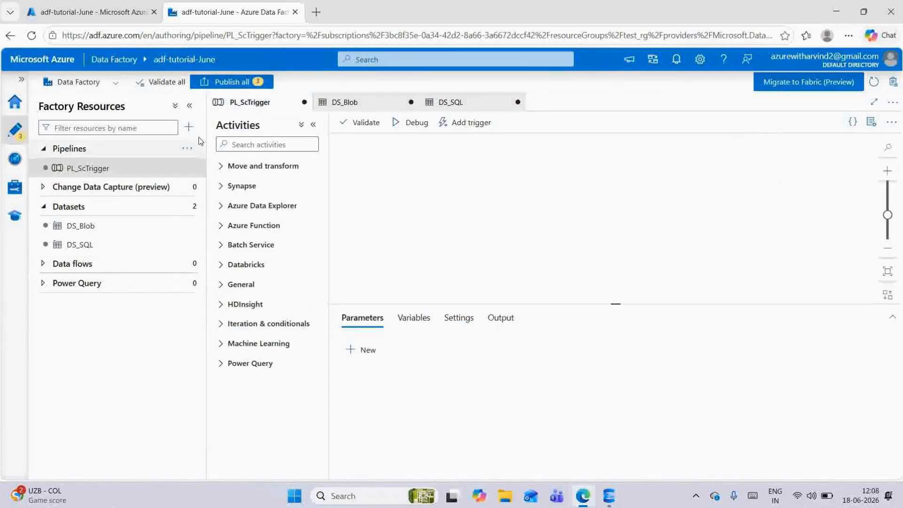
click(190, 106)
click(108, 145)
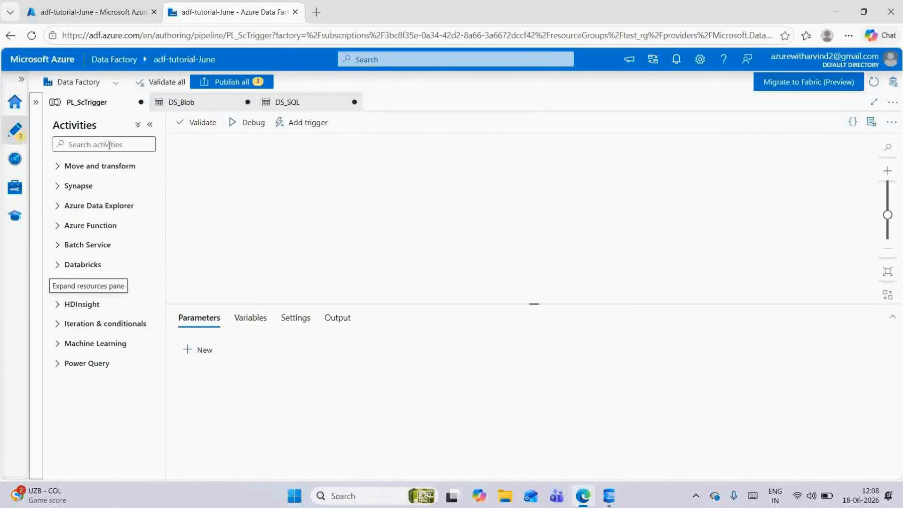
text(cop)
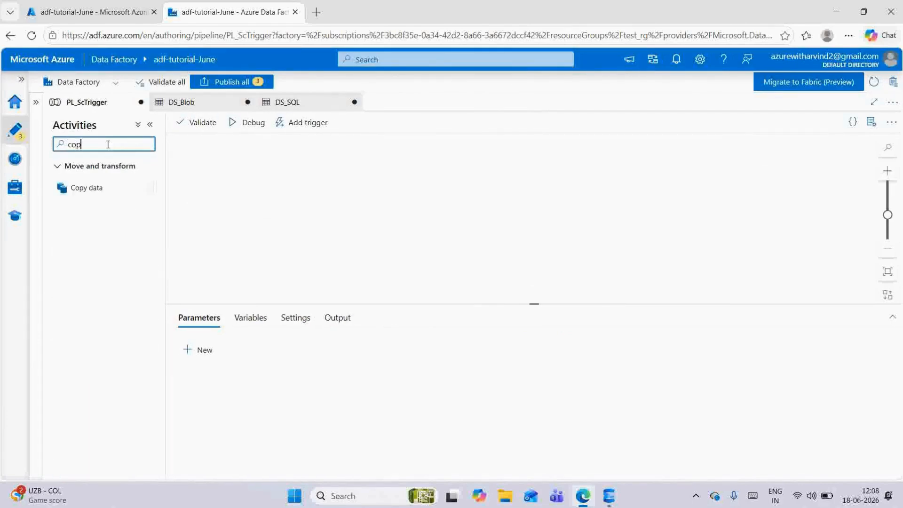
drag(161, 191, 408, 176)
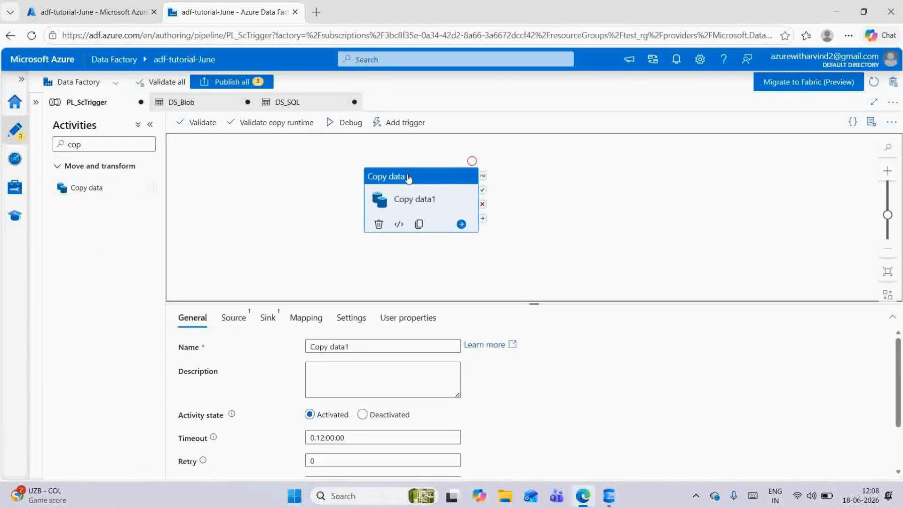
- Set the DS_Blob dataset's file path to the container web and the file customer.csv
click(194, 106)
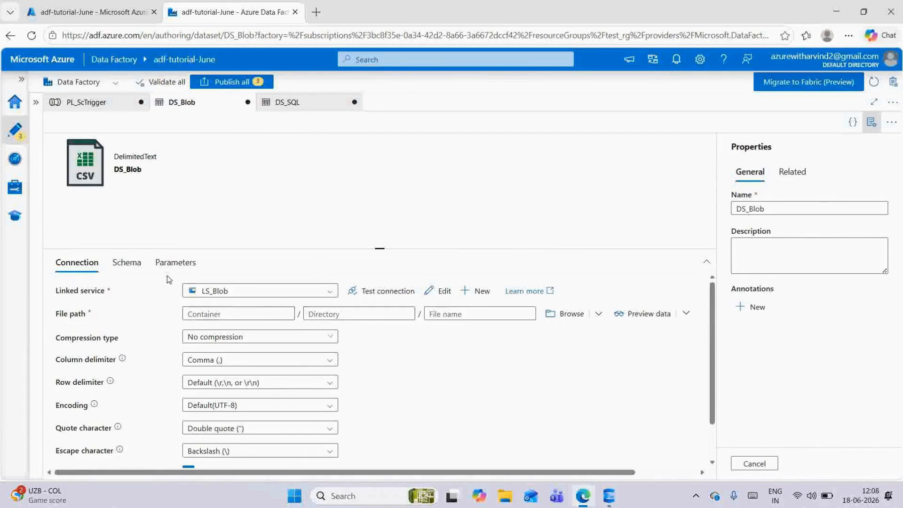
click(176, 264)
click(70, 263)
click(212, 313)
text(w)
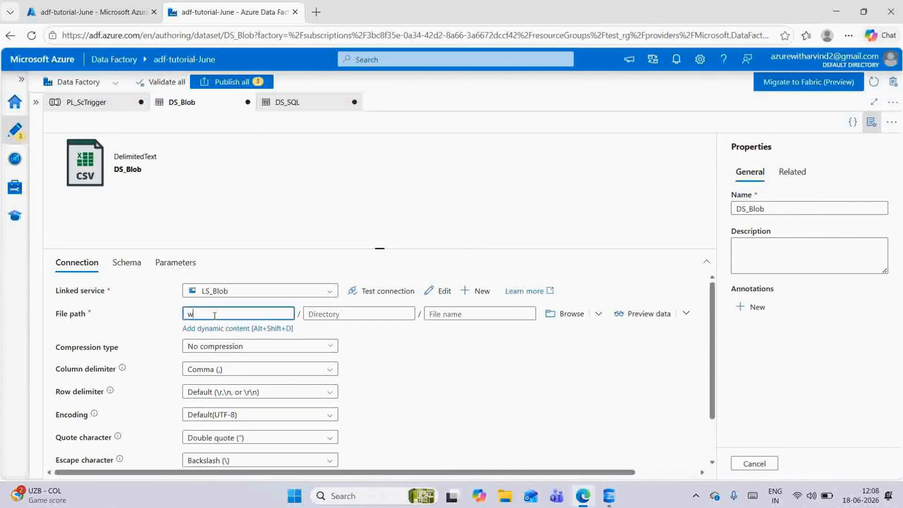
text(eb)
click(434, 364)
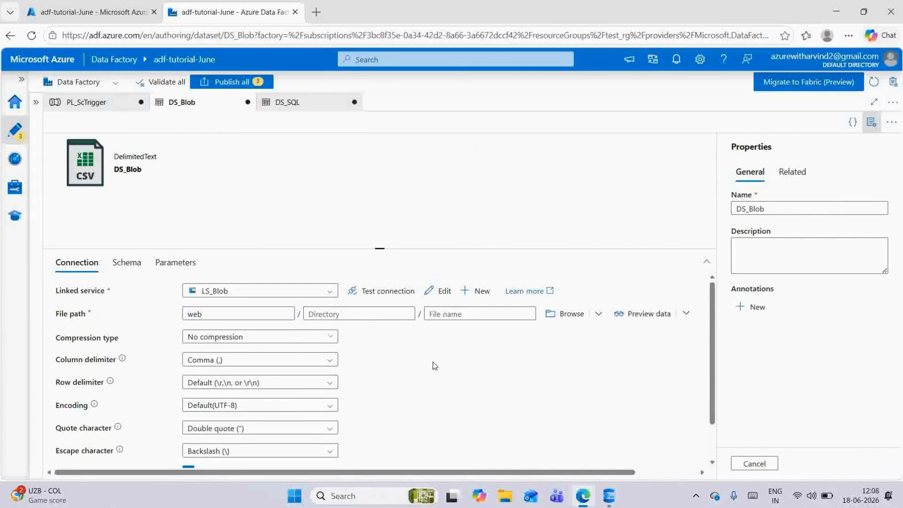
click(439, 311)
text(d)
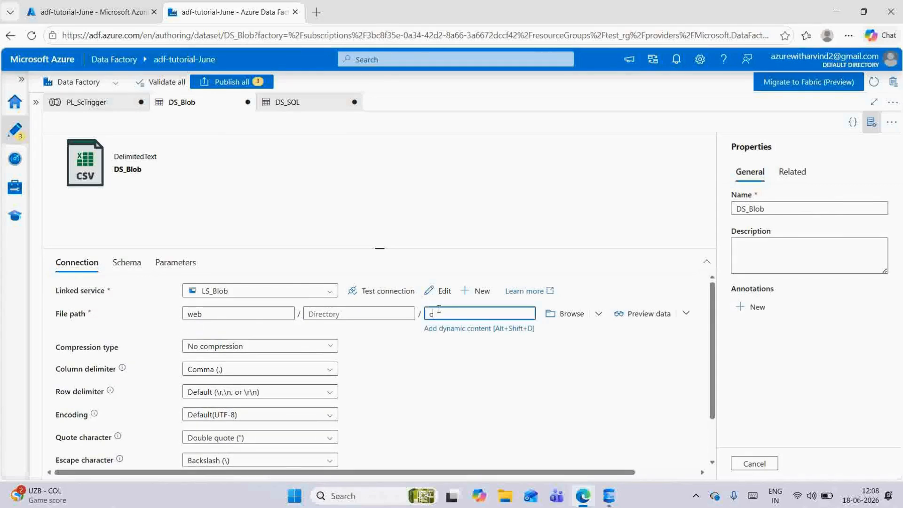
text(ustomer.csv)
click(337, 203)
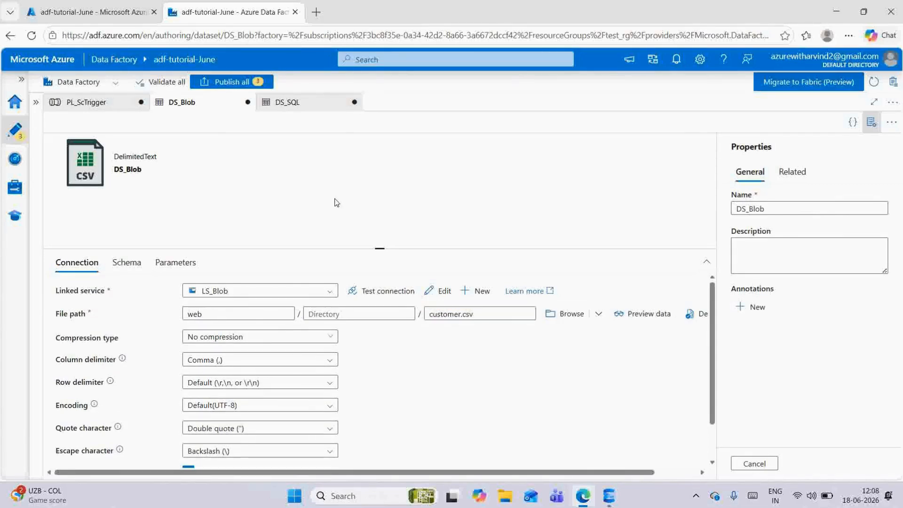
- Enter the DS_SQL dataset's table manually, with dbo as schema and customertoday as table name, and compare it with DS_Blob
click(288, 103)
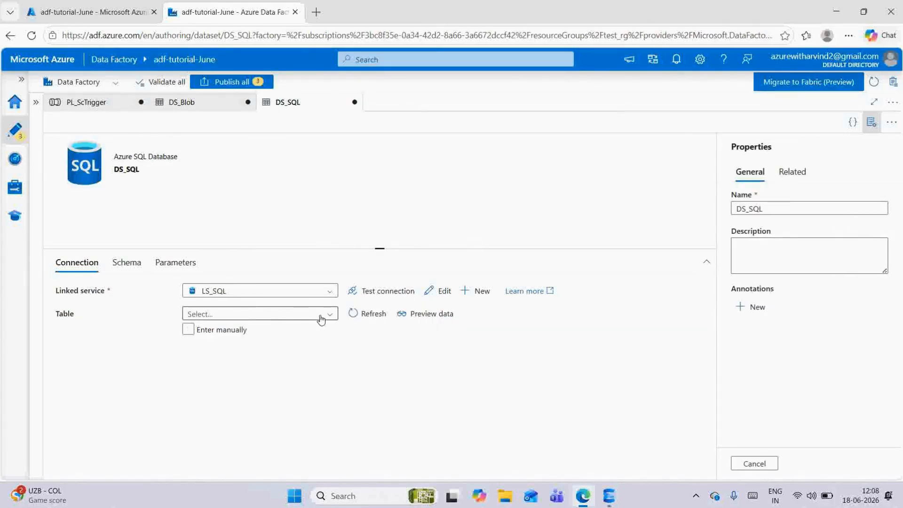
click(188, 329)
click(195, 313)
text(dbo)
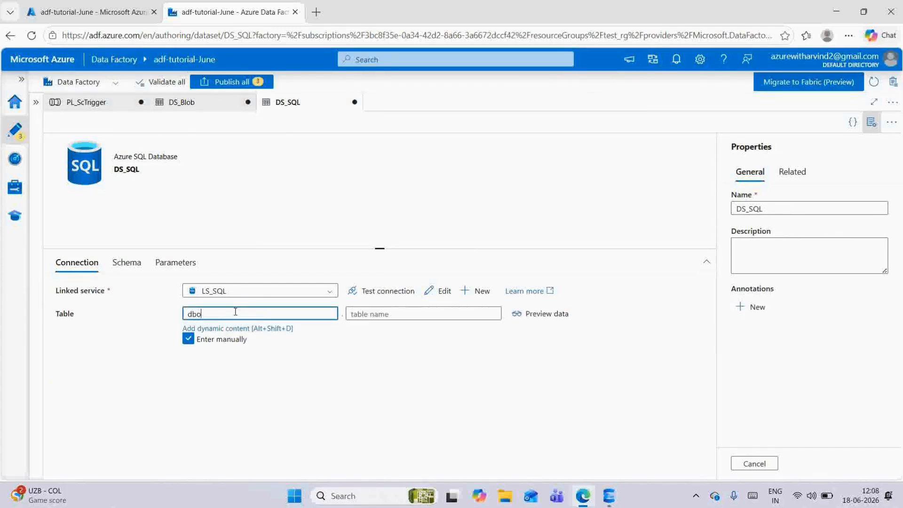
click(374, 314)
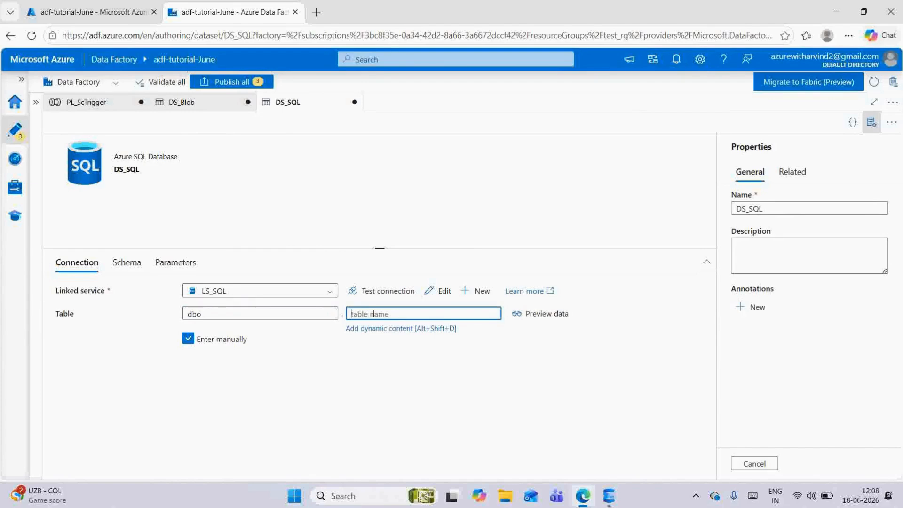
text(customertoday)
click(387, 378)
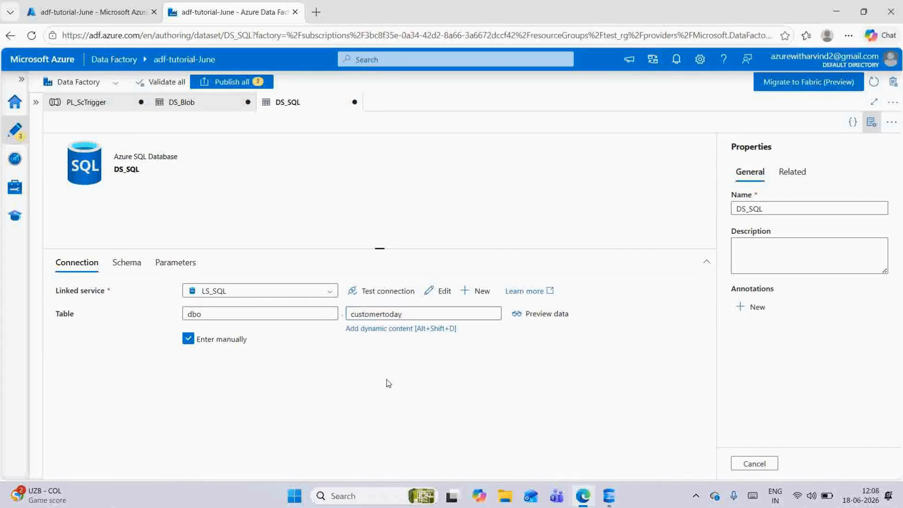
click(191, 106)
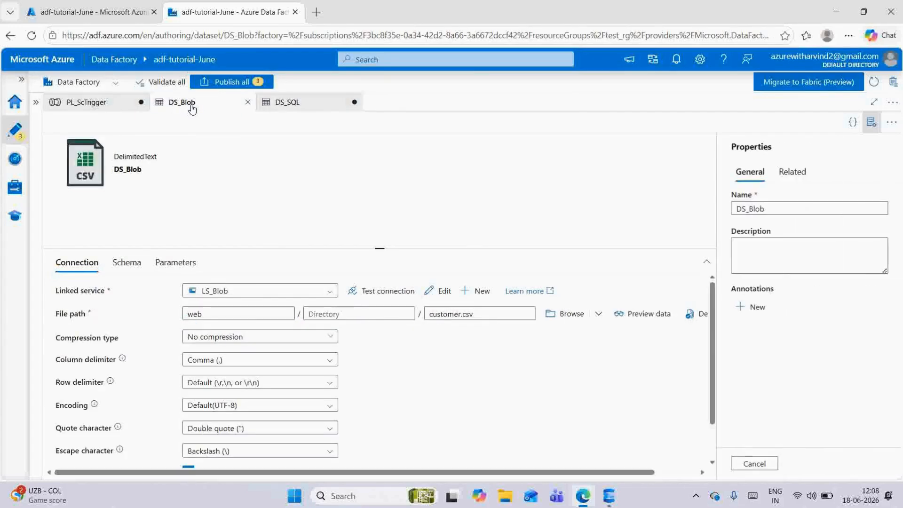
click(298, 103)
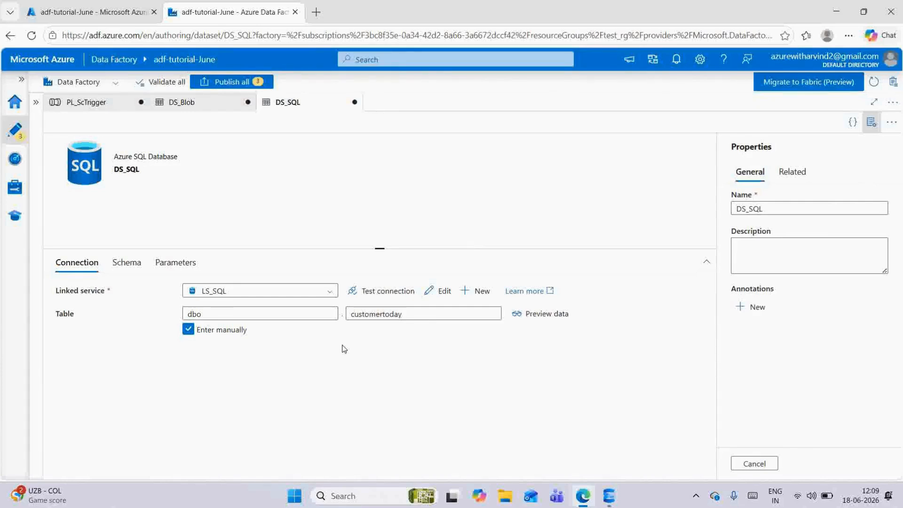
- Make room on the PL_ScTrigger canvas and set DS_Blob as the Copy data activity's source dataset
click(88, 102)
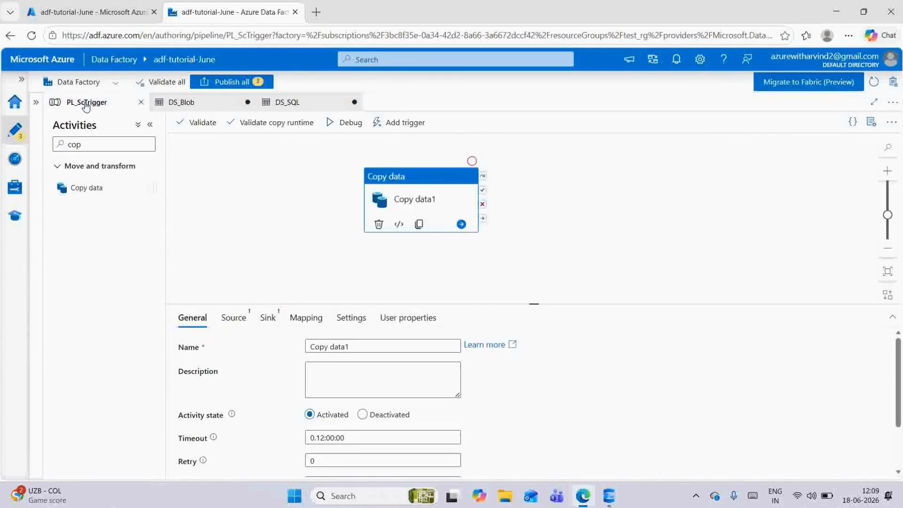
click(150, 125)
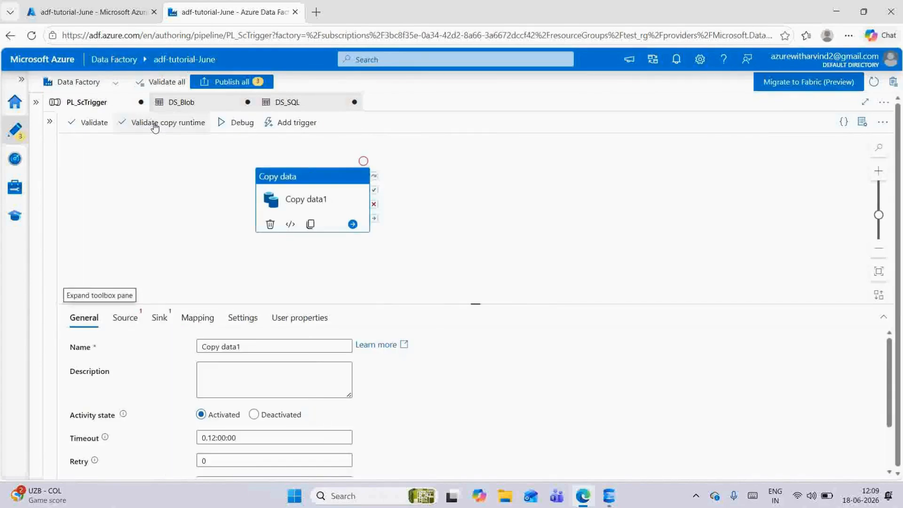
drag(305, 184, 366, 170)
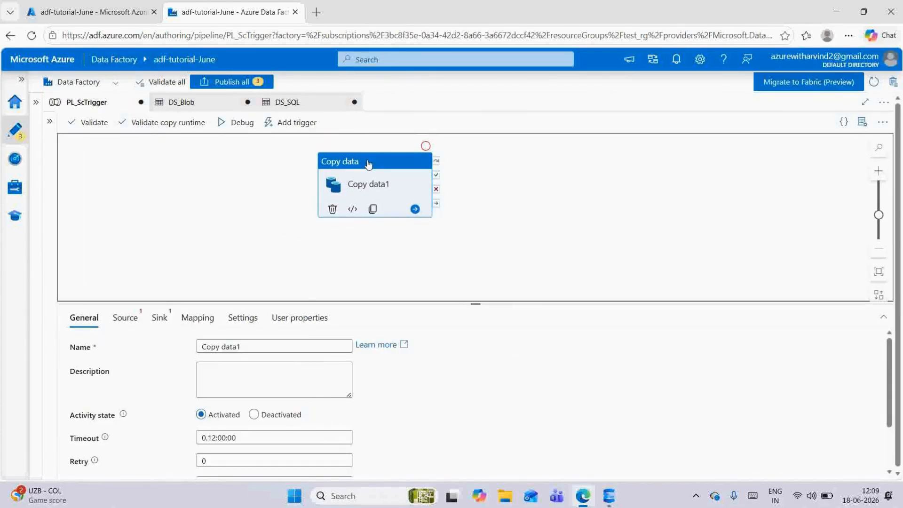
click(124, 317)
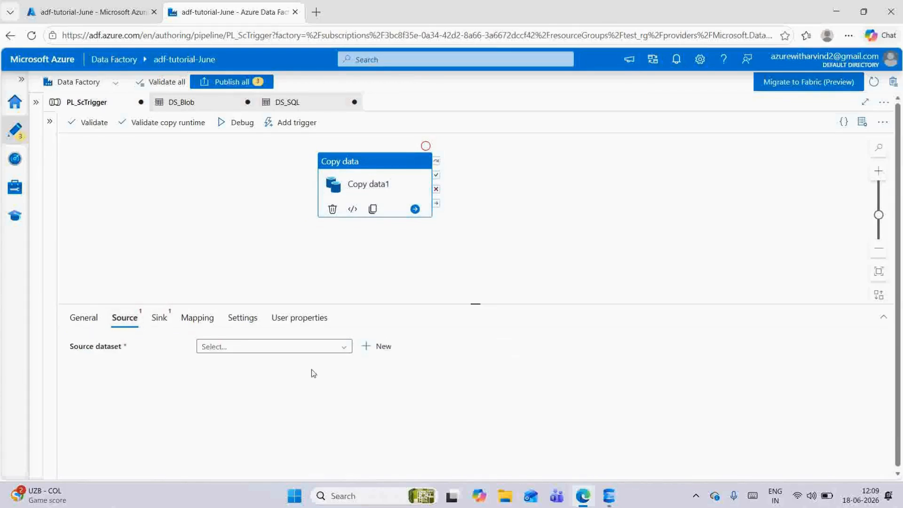
click(339, 356)
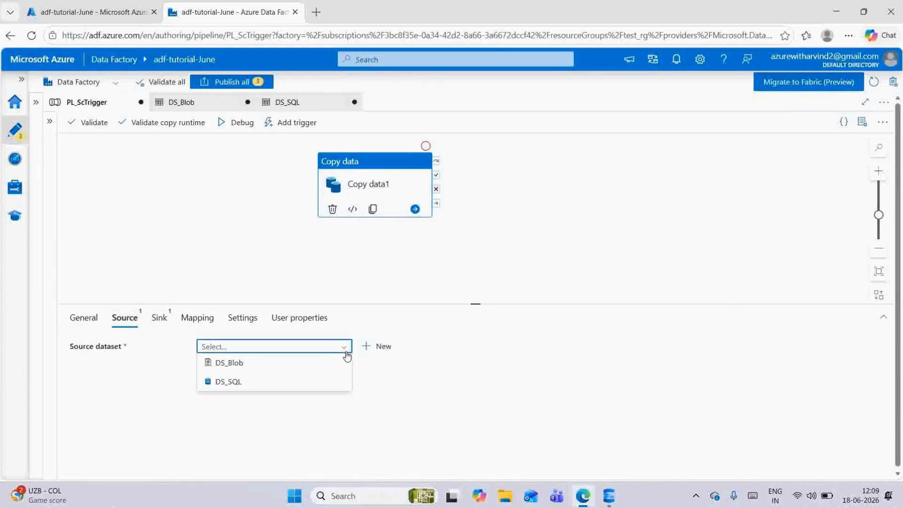
click(272, 368)
scroll(639, 390, down, 3)
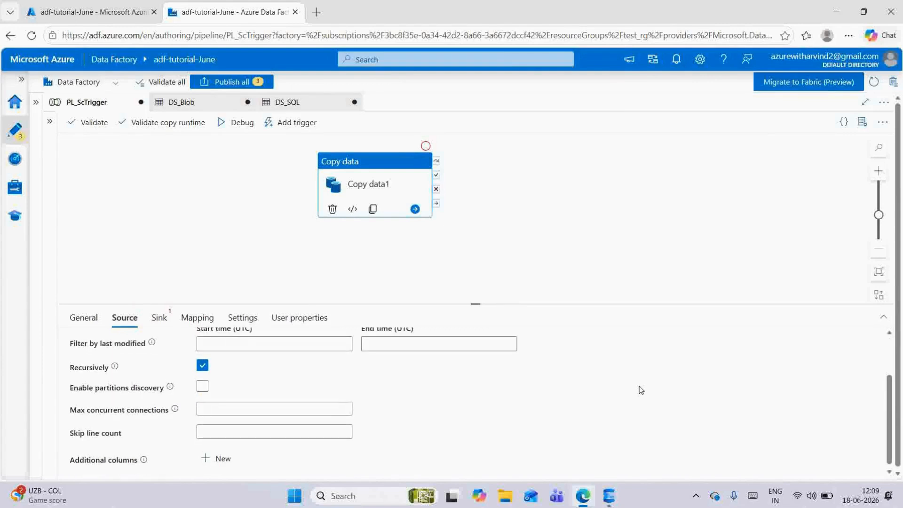
scroll(640, 389, up, 3)
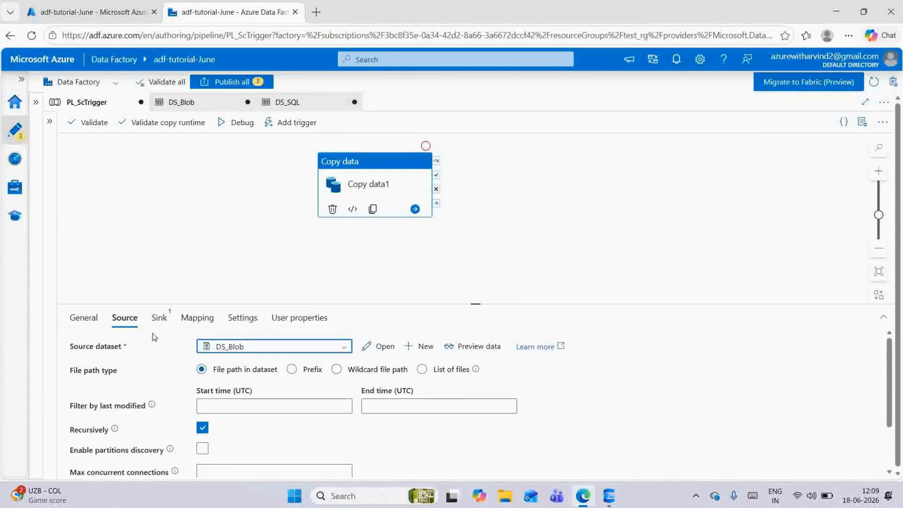
- Set DS_SQL as the Copy data activity's sink dataset with the Auto create table option
click(160, 320)
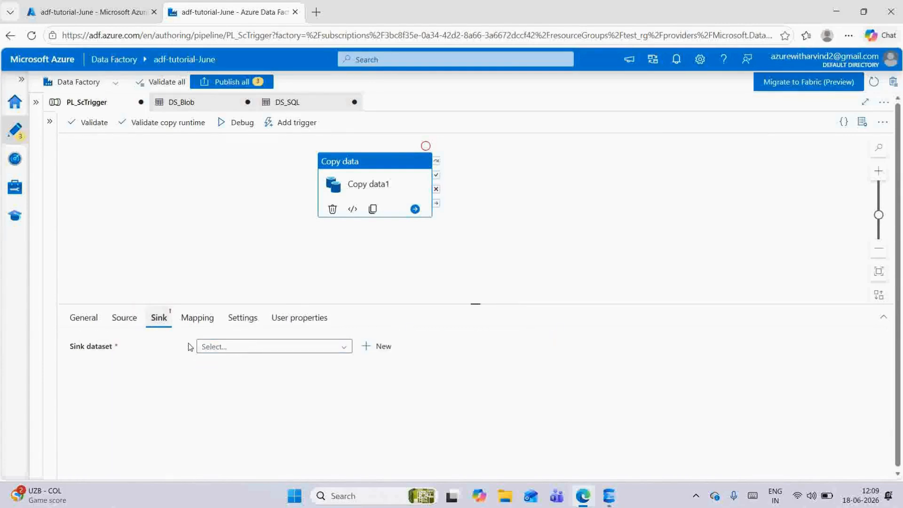
click(347, 349)
click(235, 381)
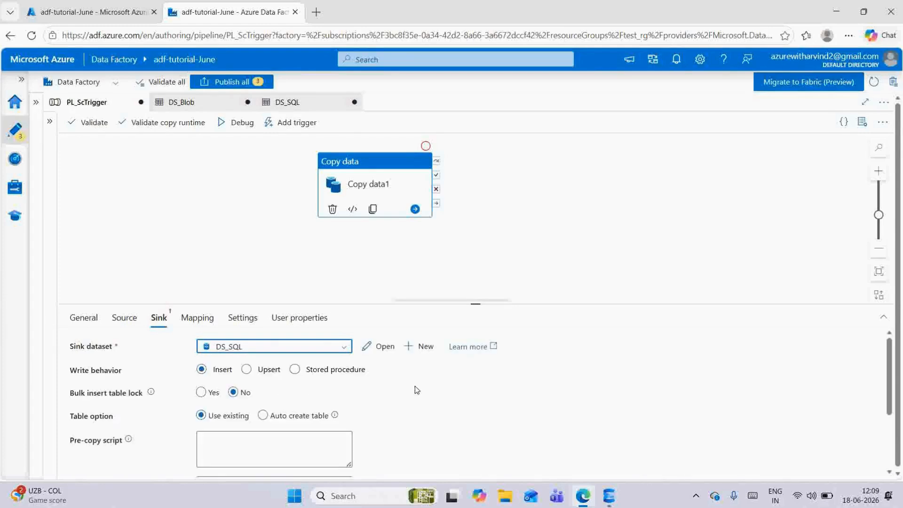
click(263, 415)
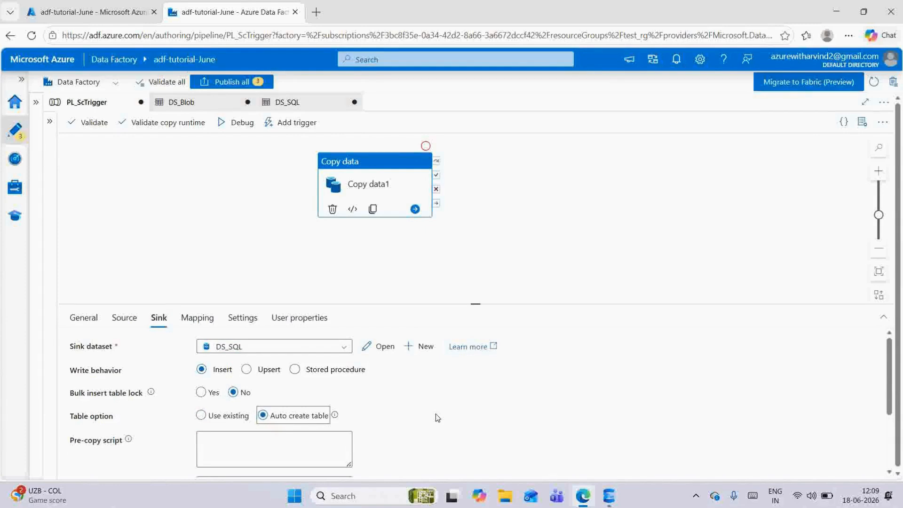
scroll(435, 417, down, 3)
scroll(436, 417, up, 3)
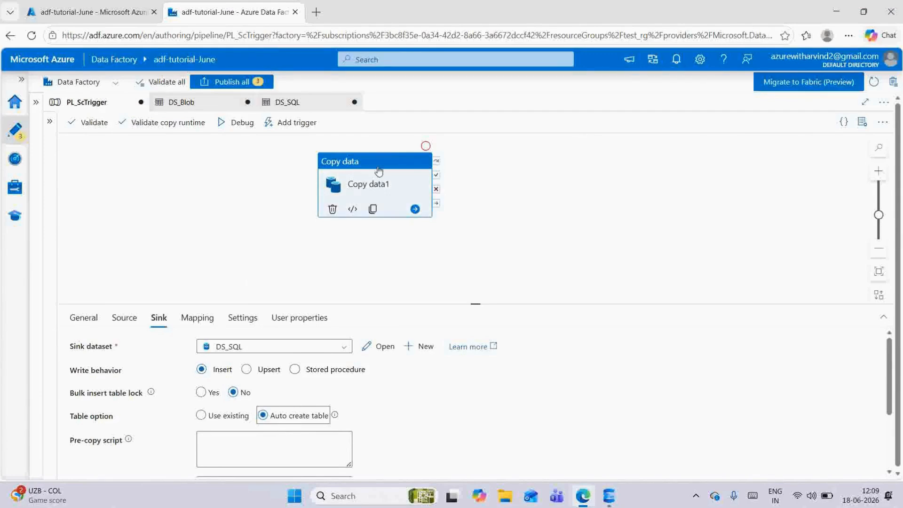
- Shift the Copy data activity slightly on the canvas and publish the pipeline and both datasets
drag(373, 162, 340, 174)
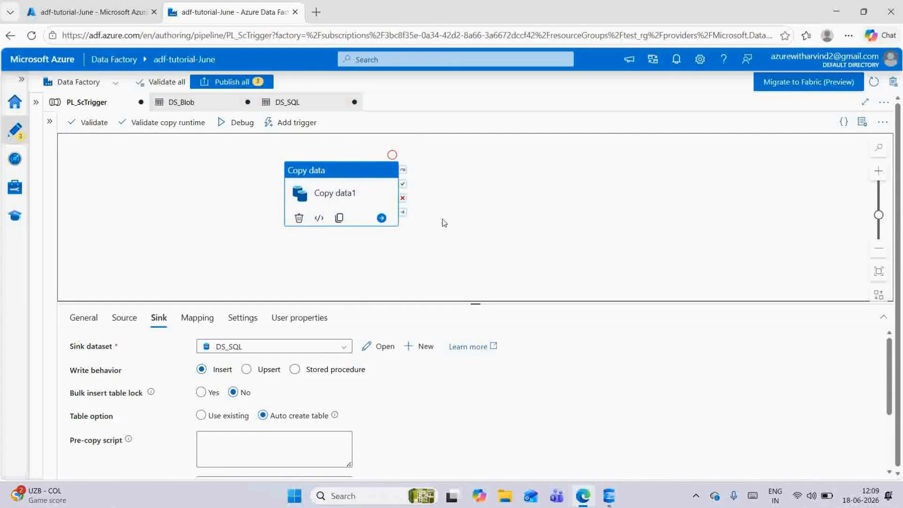
click(254, 82)
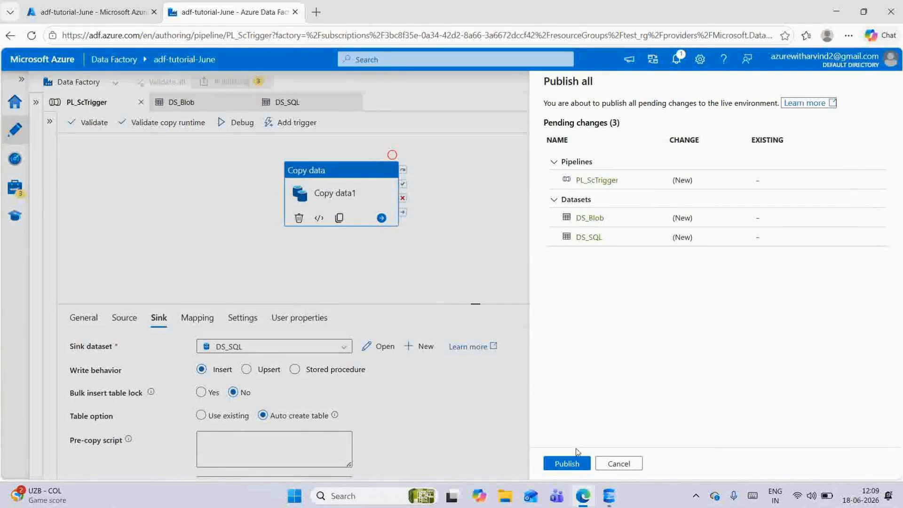
click(572, 462)
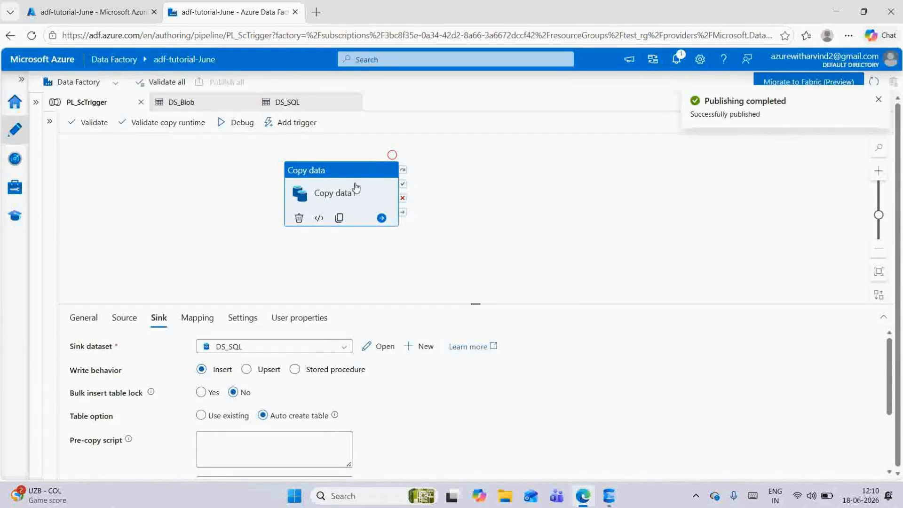
- Start creating a new trigger for the PL_ScTrigger pipeline
click(298, 123)
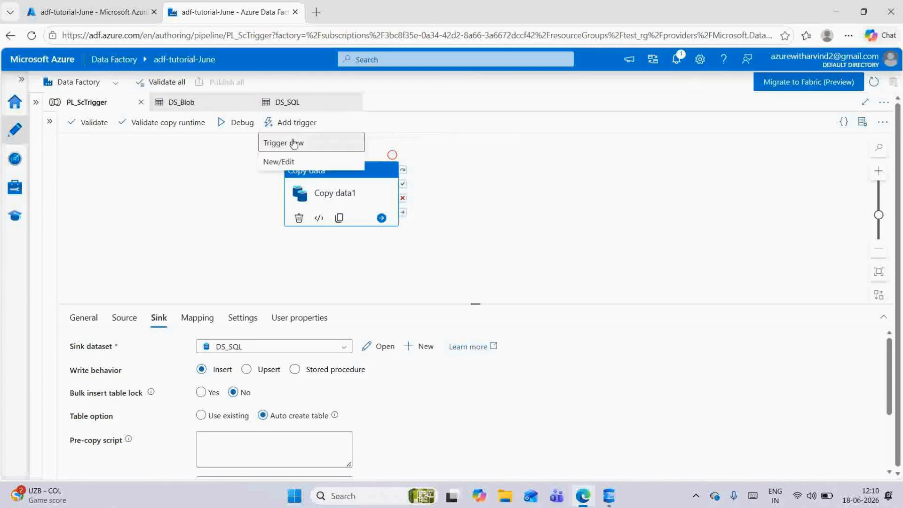
click(278, 162)
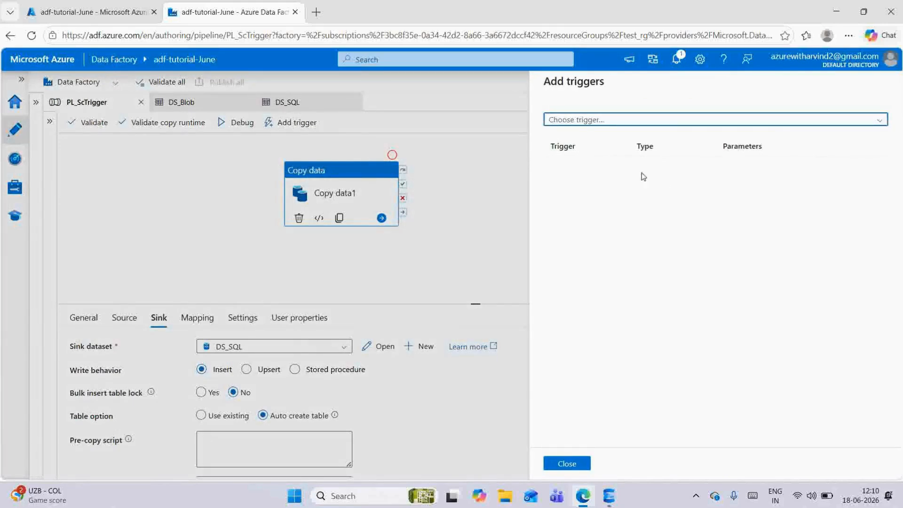
click(581, 121)
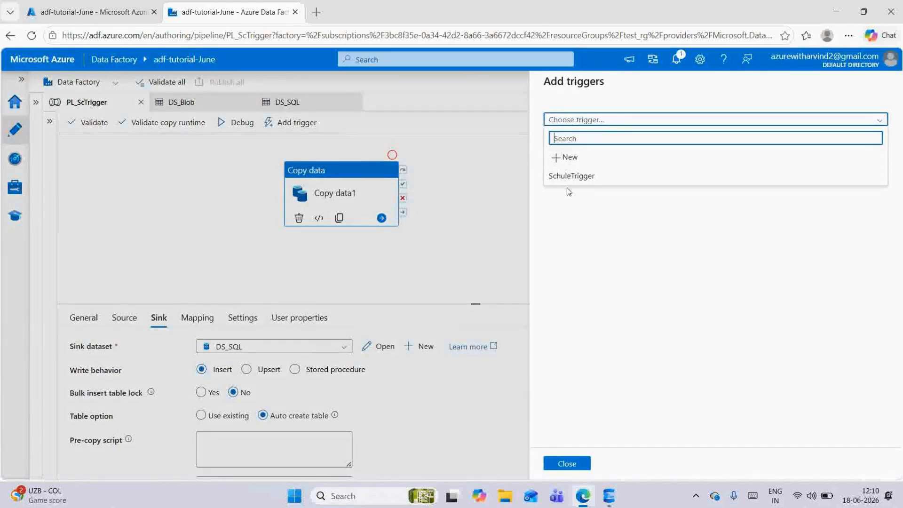
click(561, 158)
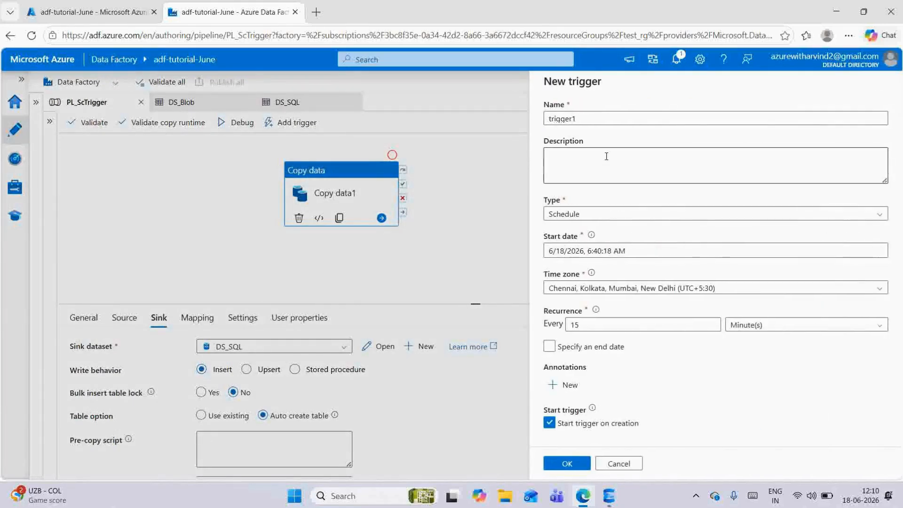
- Name the new trigger SceduleTrigger_CustomerBlob
drag(595, 119, 541, 122)
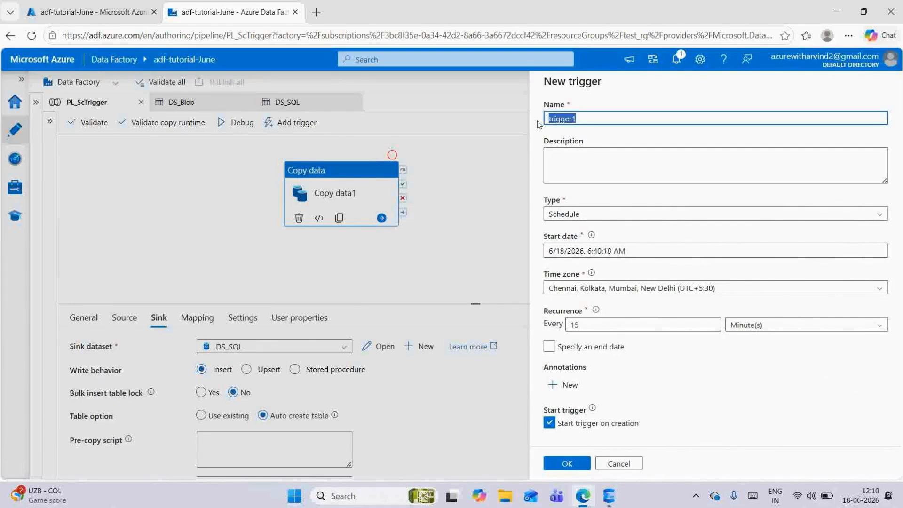
text(T)
key(BackSpace)
key(BackSpace)
key(BackSpace)
key(BackSpace)
key(BackSpace)
key(BackSpace)
key(BackSpace)
text(sc)
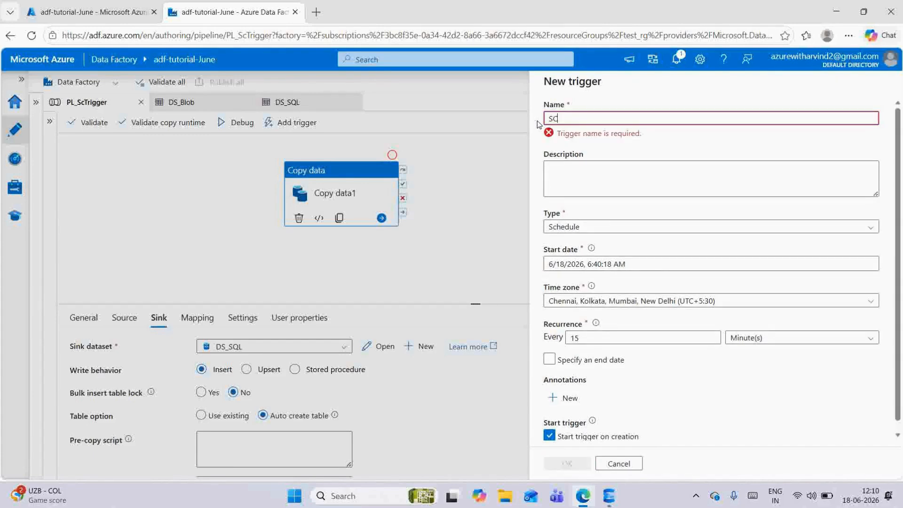
text(hed)
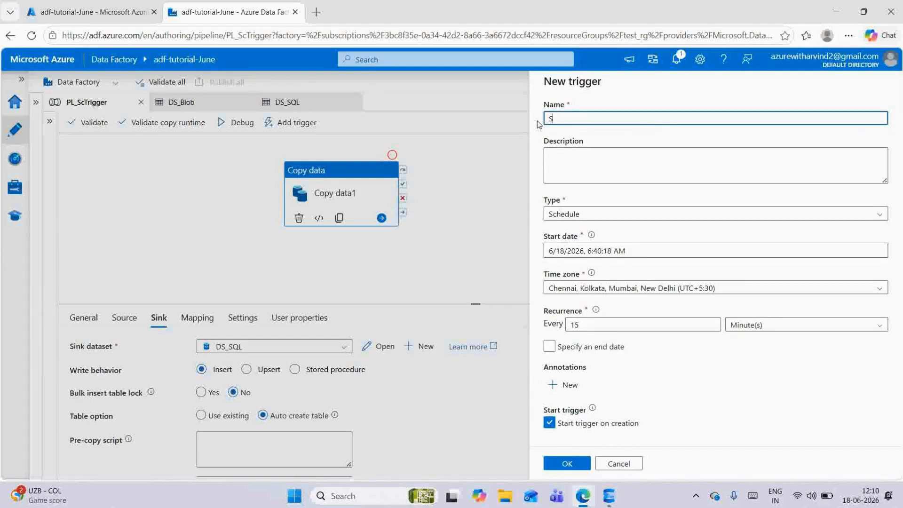
text(cedule)
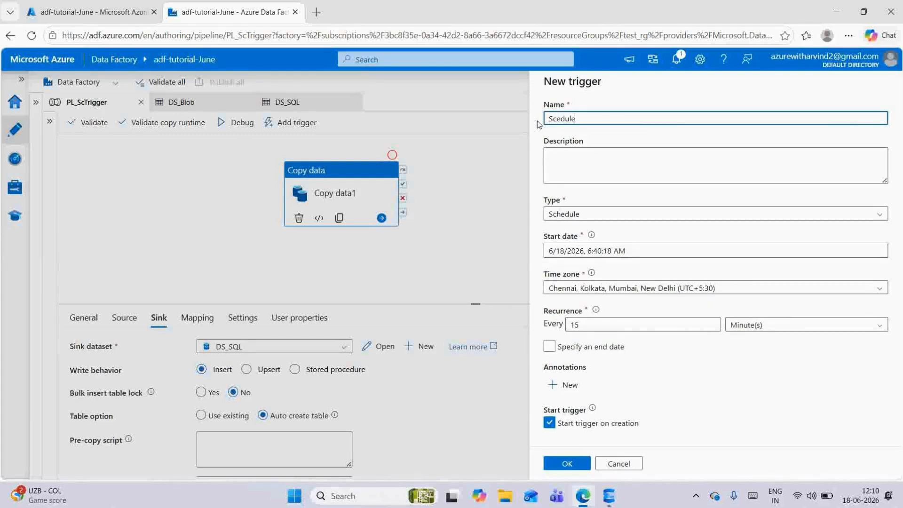
text(Trigge)
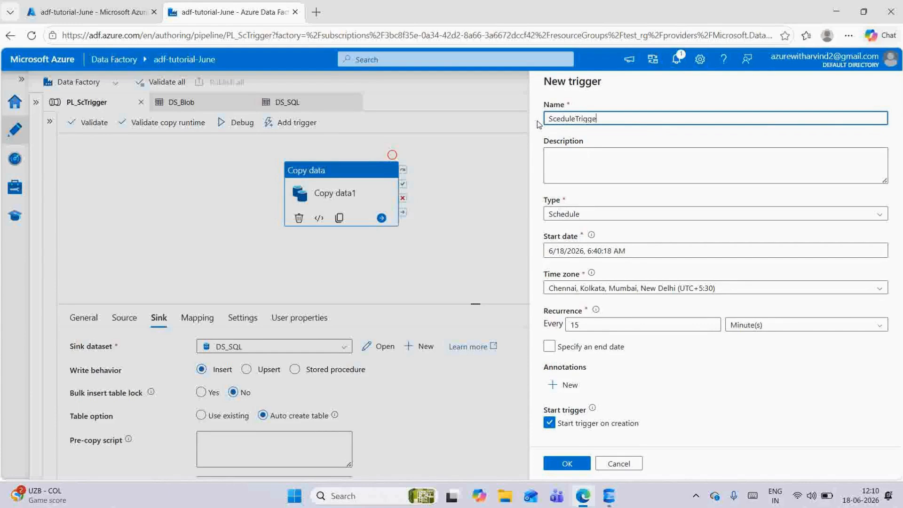
text(r_CustomerBlob)
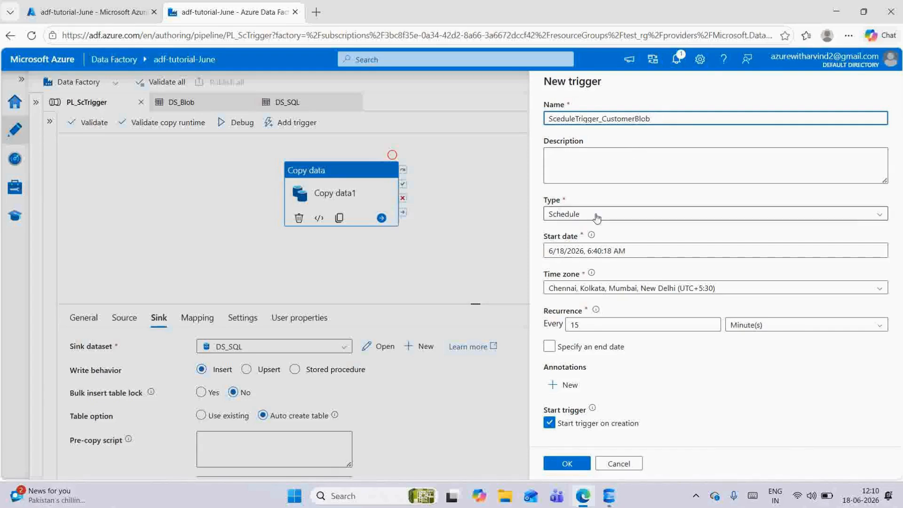
- Choose Schedule as the trigger type and set its recurrence interval to 13 minutes
click(868, 218)
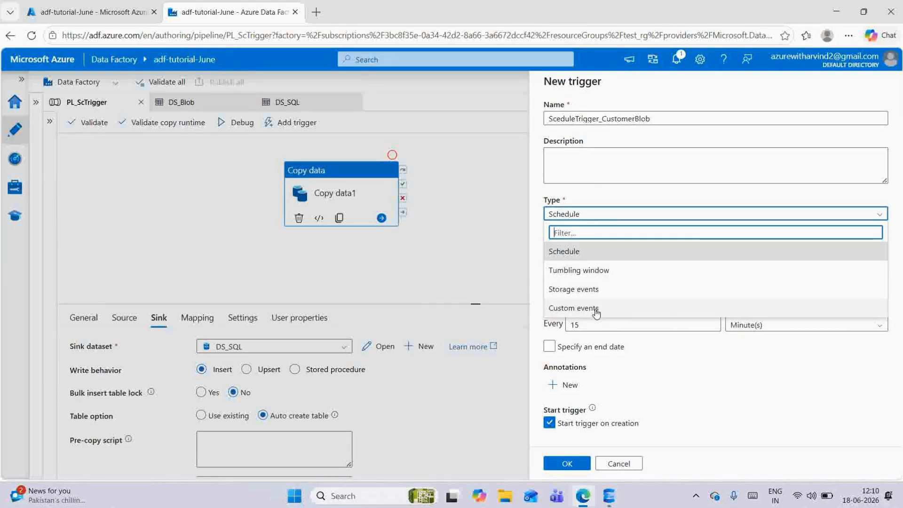
click(578, 252)
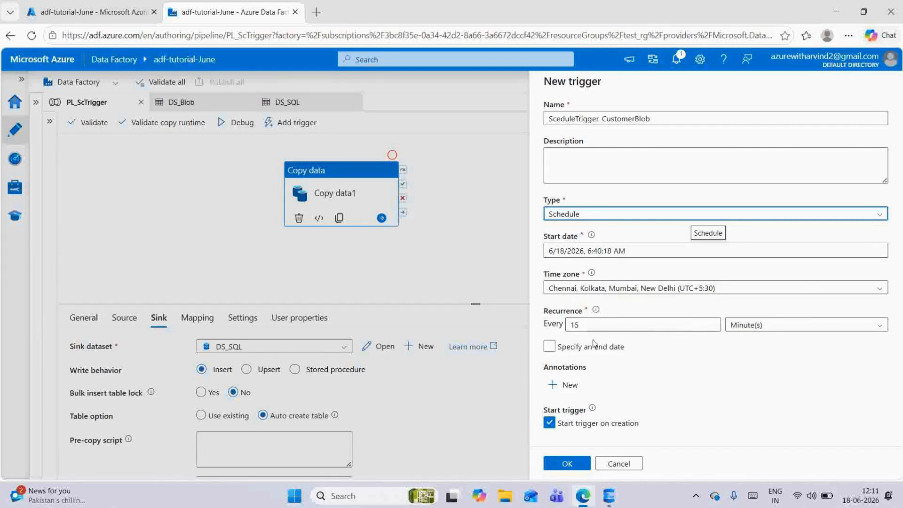
click(711, 327)
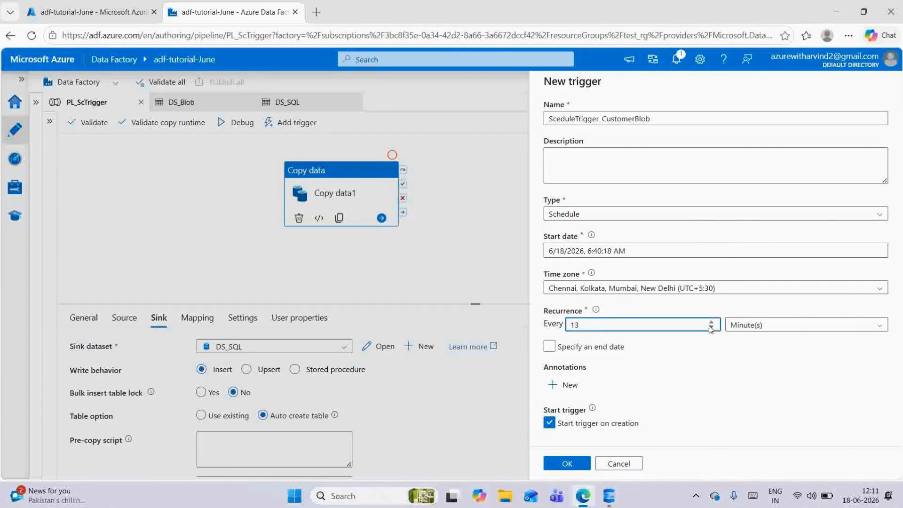
- Review the recurrence units and try a monthly recurrence that executes on day 2 of the month
click(879, 327)
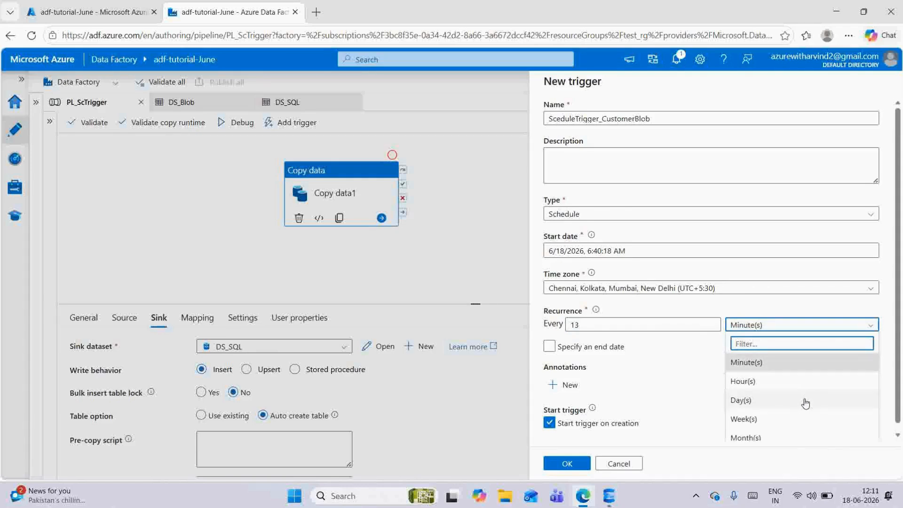
scroll(800, 432, down, 1)
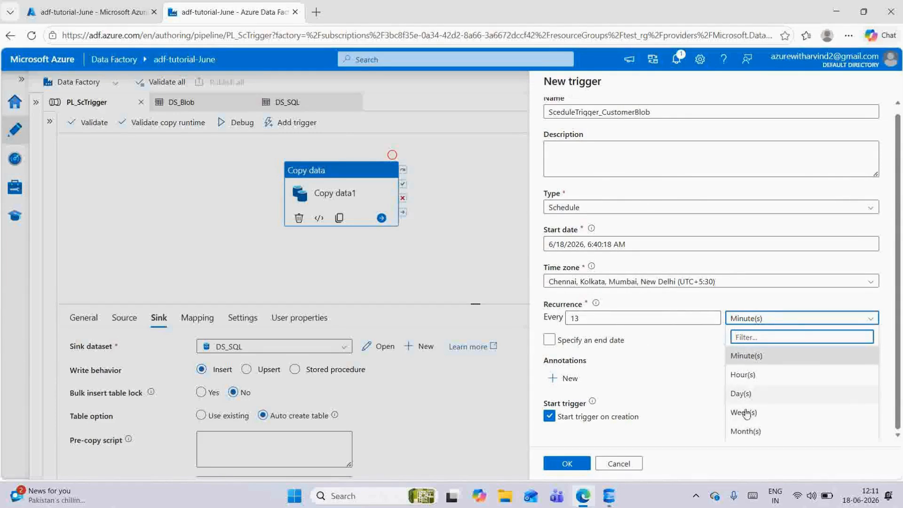
click(665, 374)
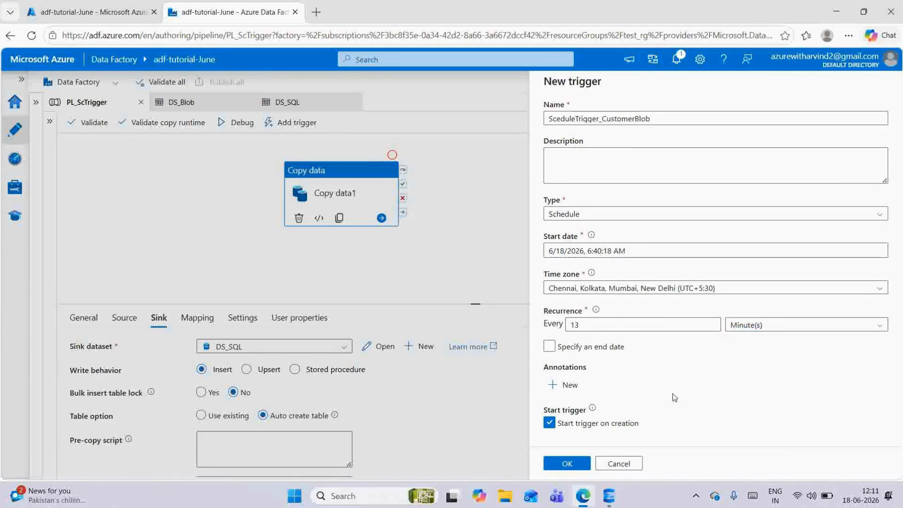
click(780, 329)
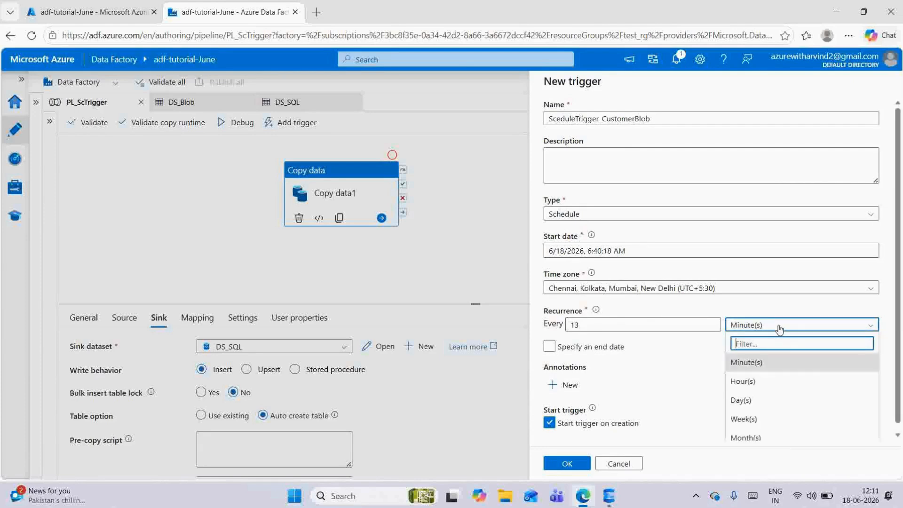
click(766, 437)
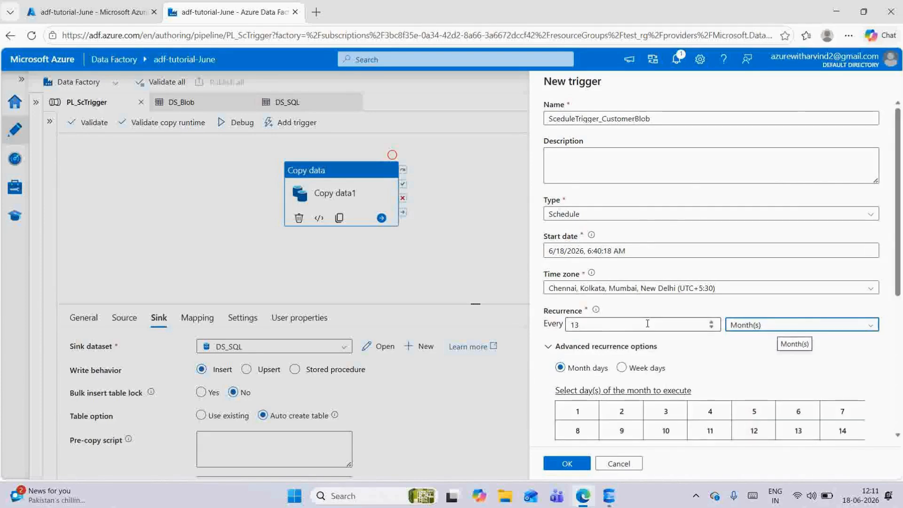
scroll(693, 373, down, 1)
click(617, 355)
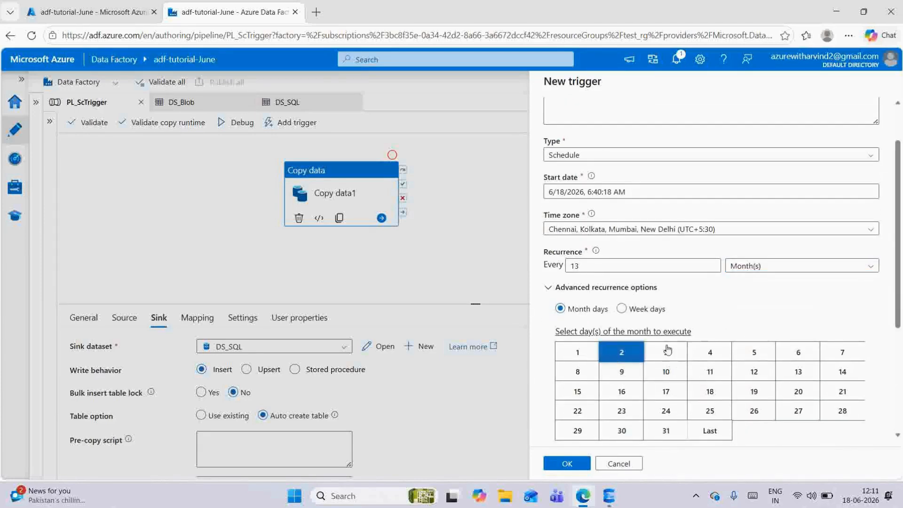
- Try a daily recurrence with its hours and minutes execution fields, and return the recurrence unit to minutes
click(778, 266)
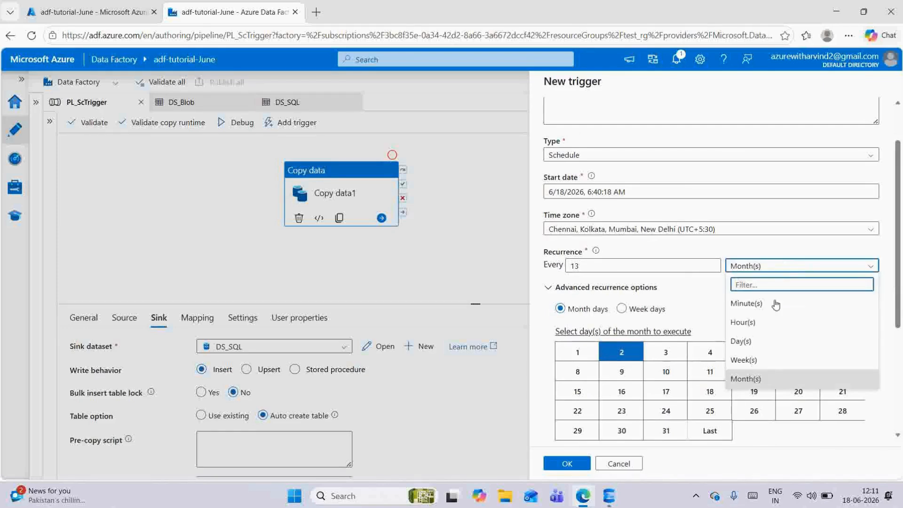
click(763, 345)
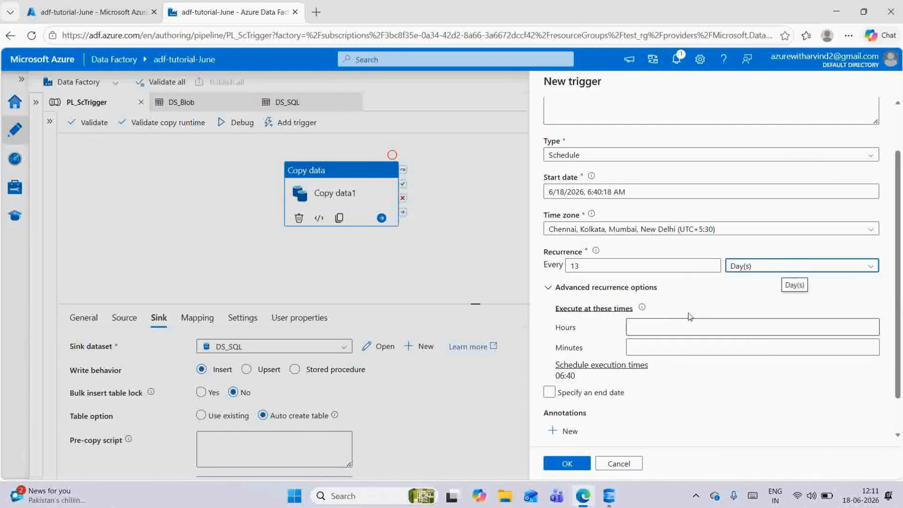
click(633, 327)
click(648, 343)
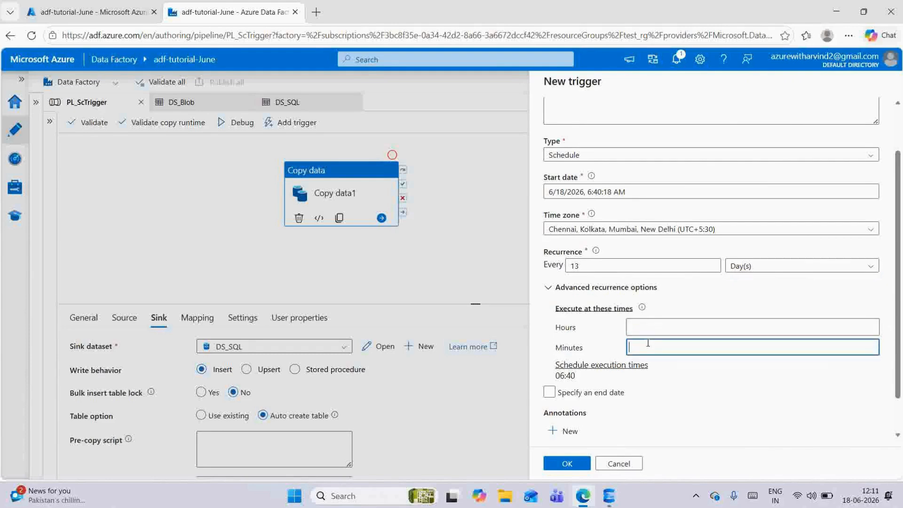
click(696, 388)
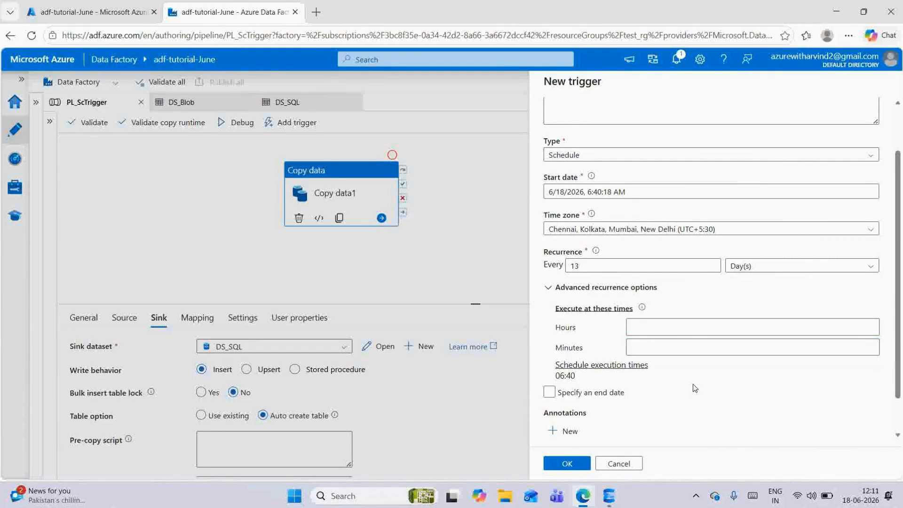
click(870, 267)
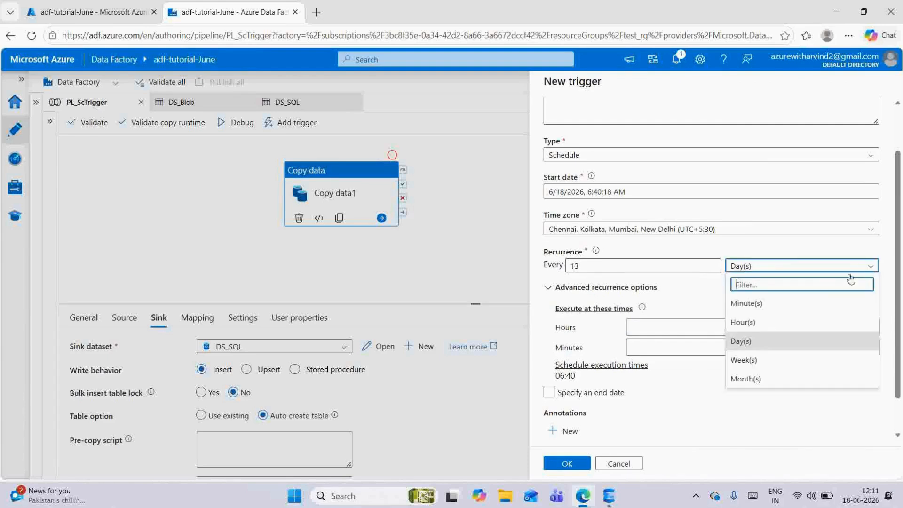
click(811, 304)
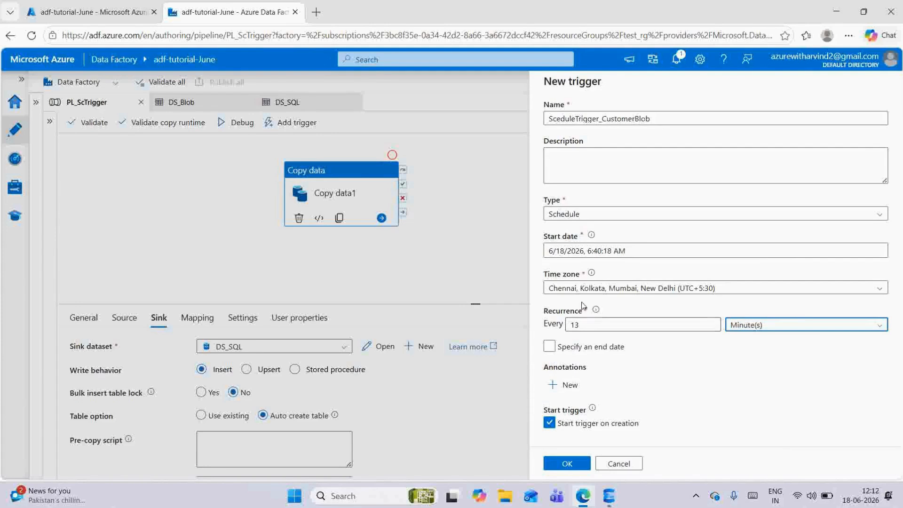
- Set the trigger's start time to 12:14:02 PM on the start date and apply it
click(603, 252)
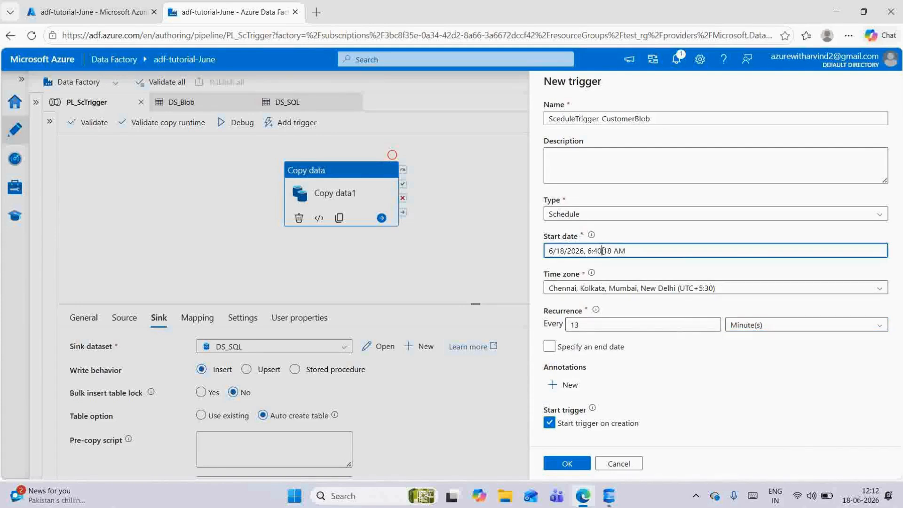
click(809, 428)
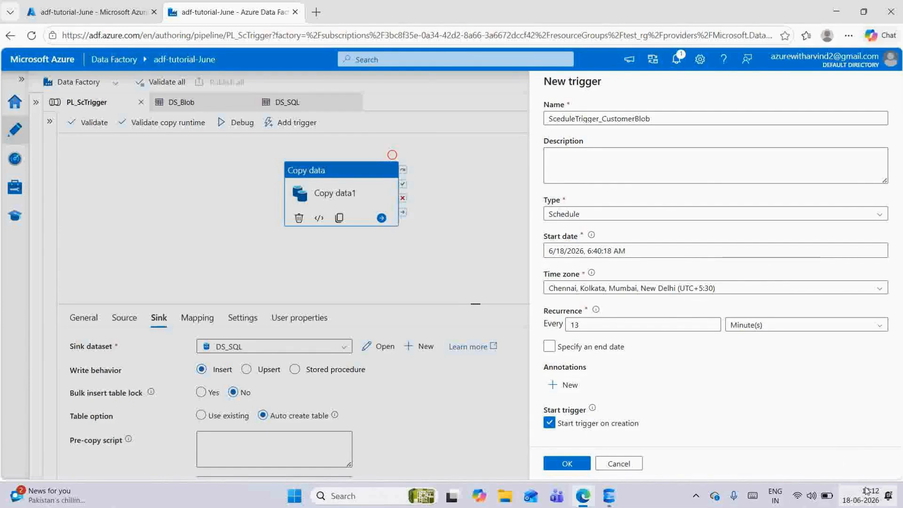
click(592, 251)
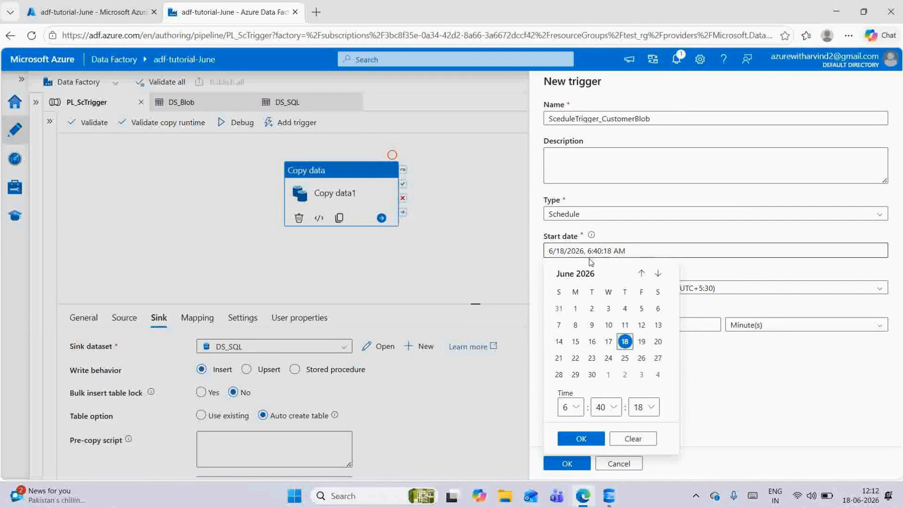
click(575, 407)
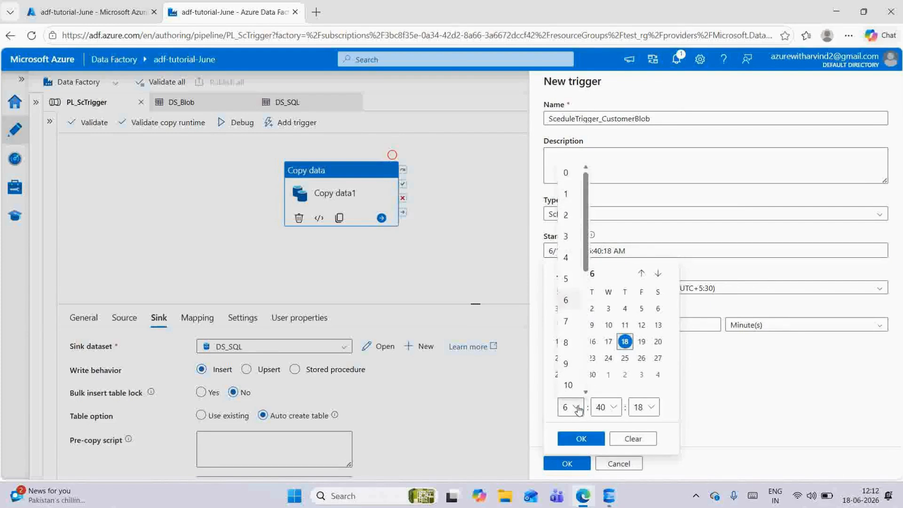
scroll(569, 325, down, 3)
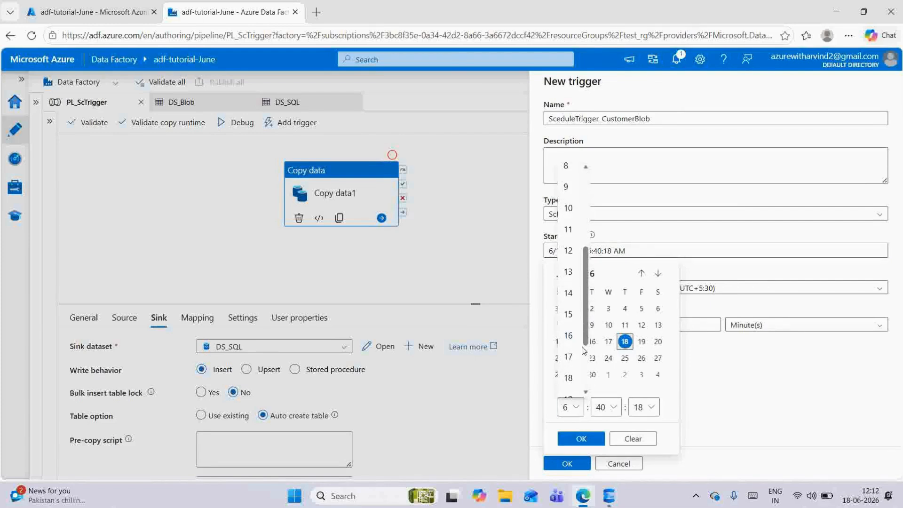
click(568, 250)
click(624, 410)
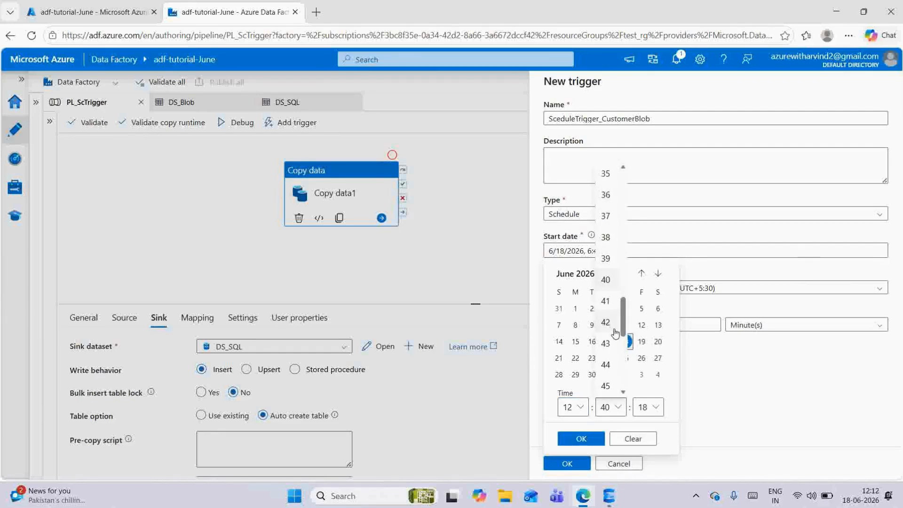
scroll(610, 301, up, 5)
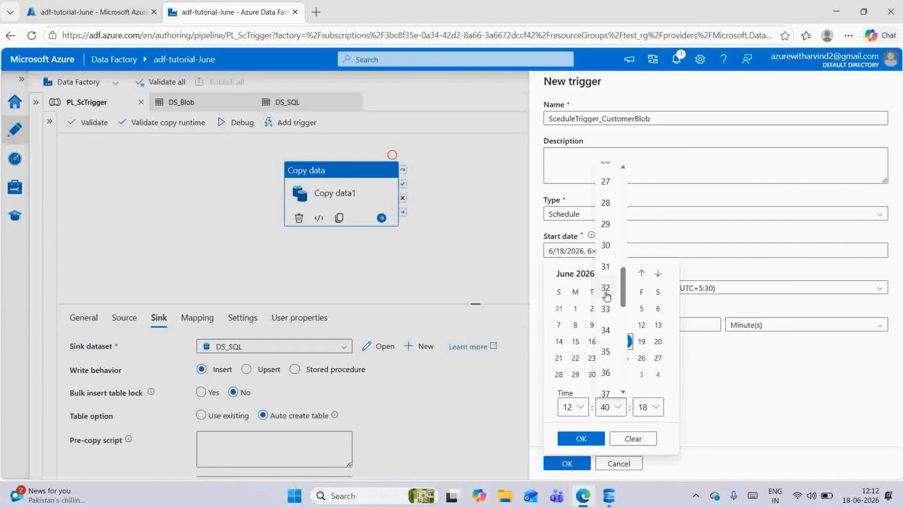
scroll(609, 293, up, 3)
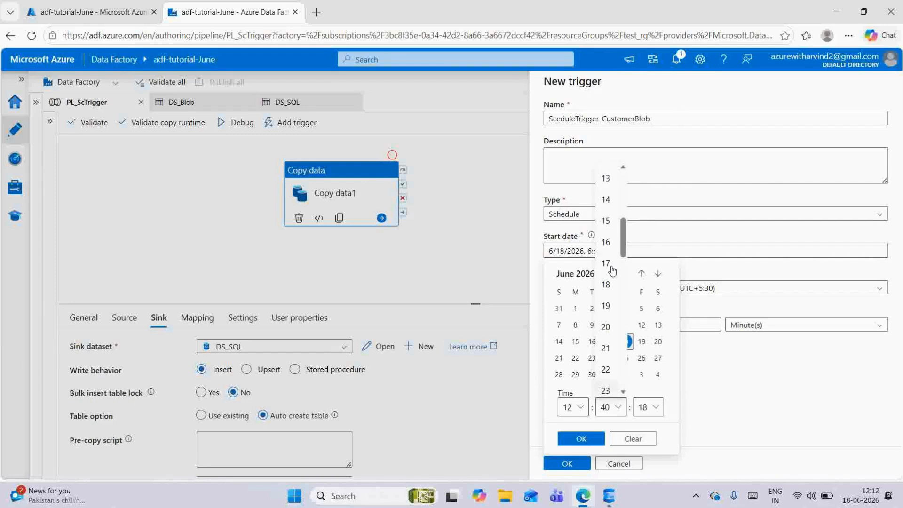
click(606, 199)
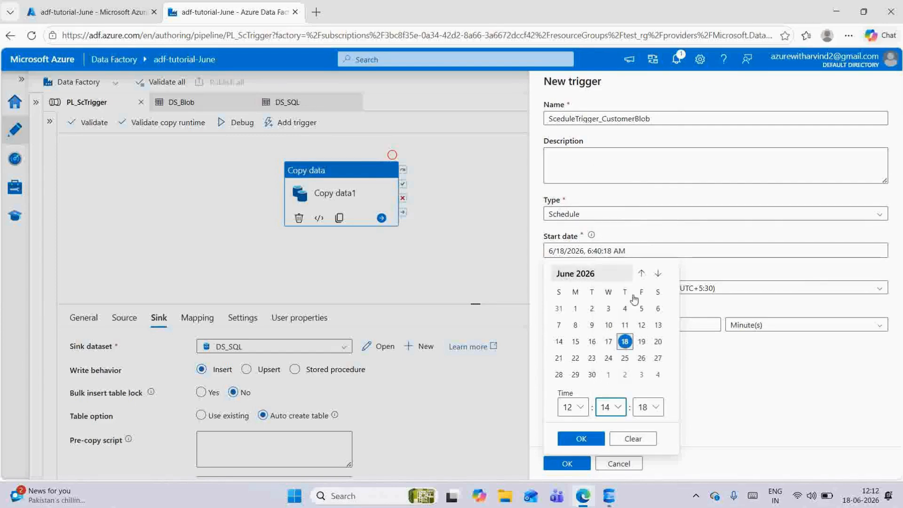
click(659, 407)
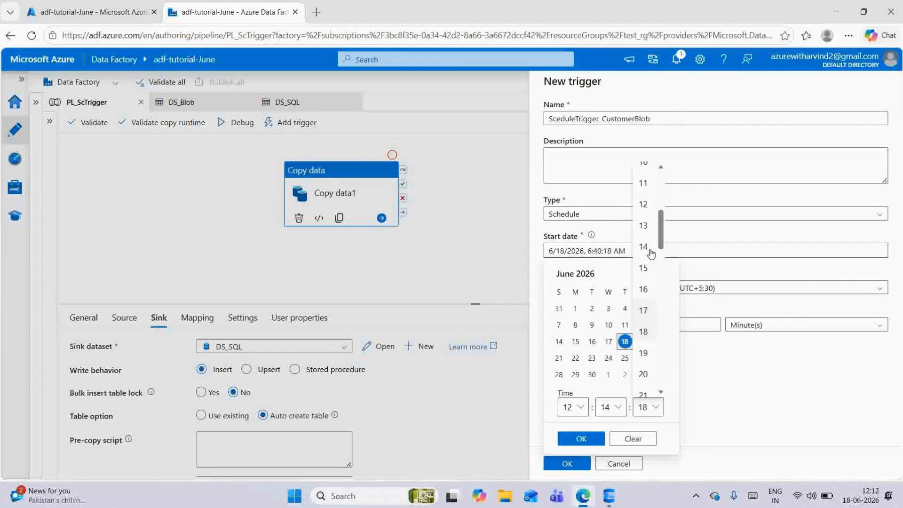
scroll(652, 240, up, 4)
click(643, 176)
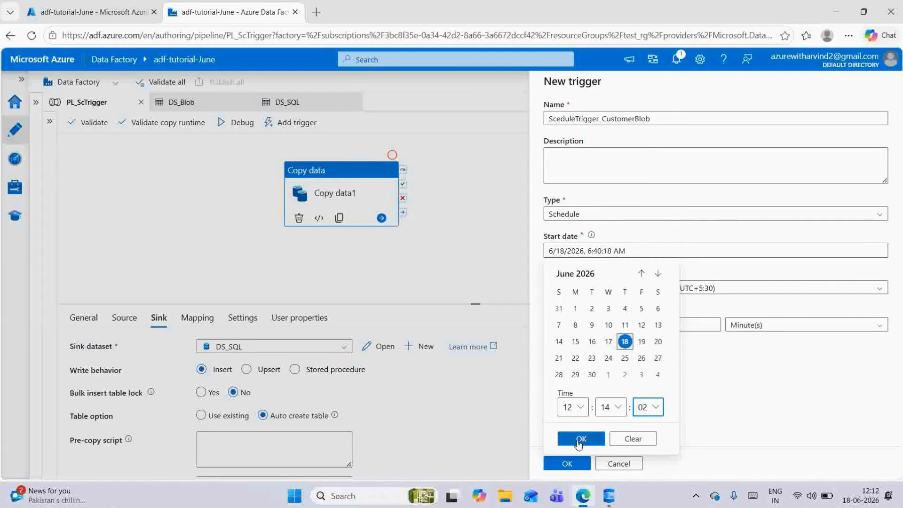
click(581, 439)
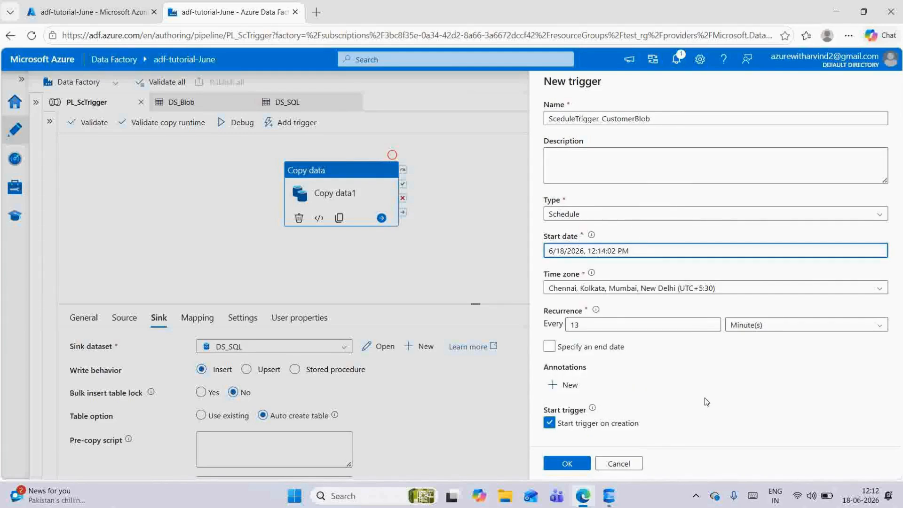
- Set the recurrence interval to 1 minute and enable an end date for the trigger
drag(596, 327, 549, 326)
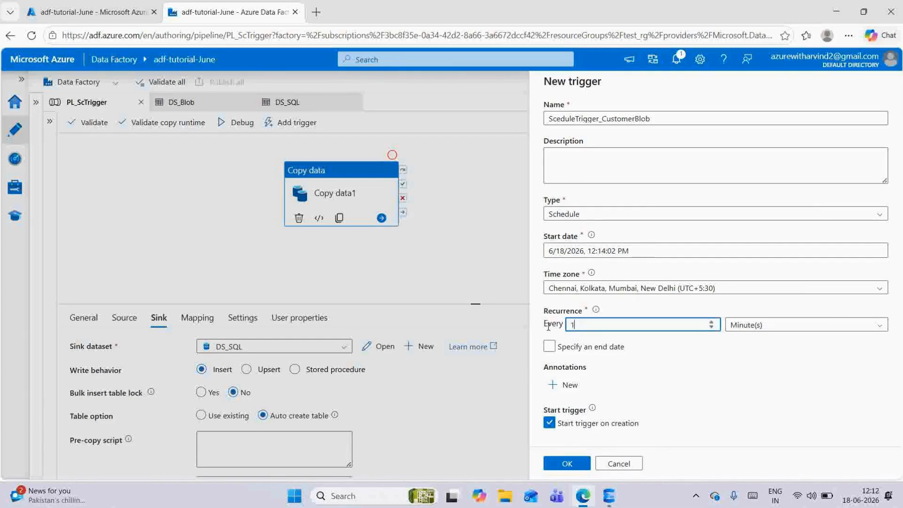
click(683, 358)
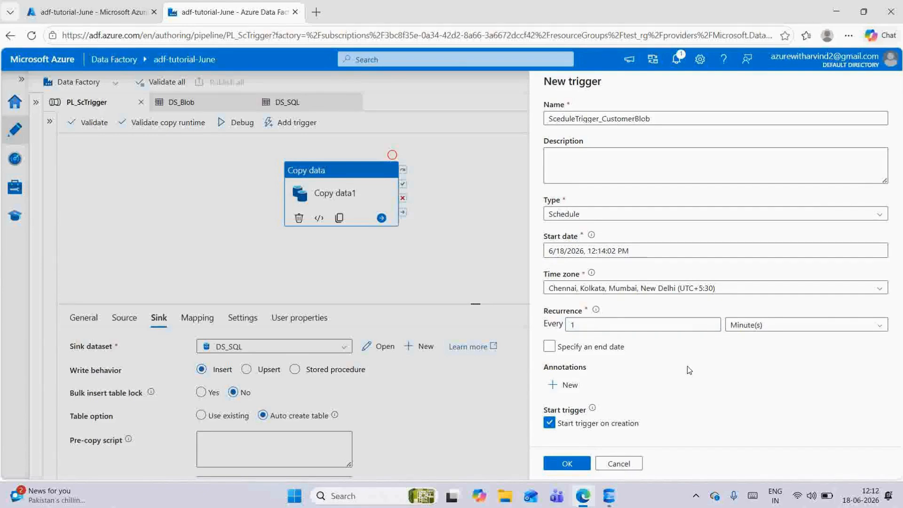
click(555, 349)
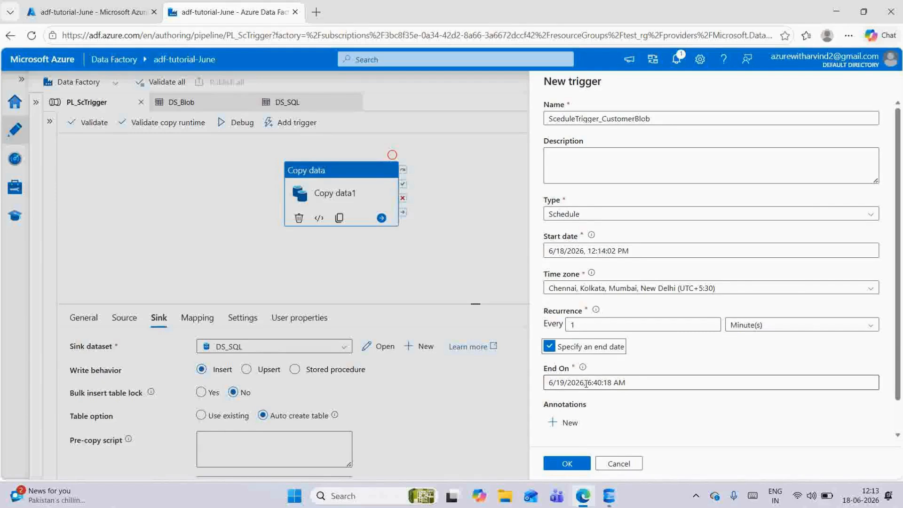
drag(588, 383, 659, 376)
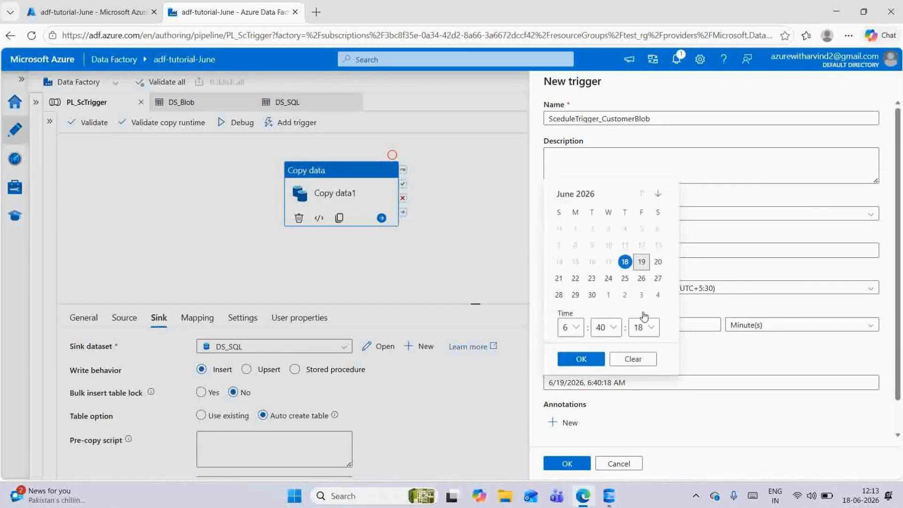
click(738, 236)
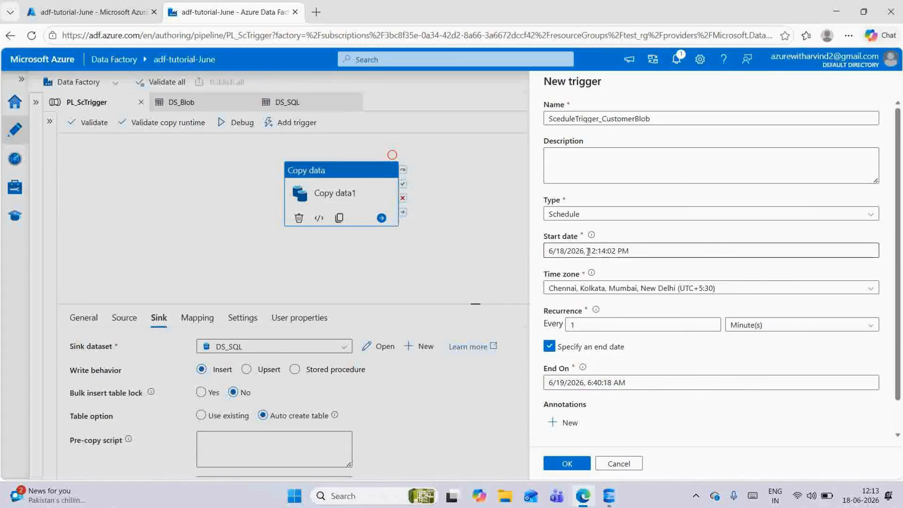
drag(588, 252, 632, 252)
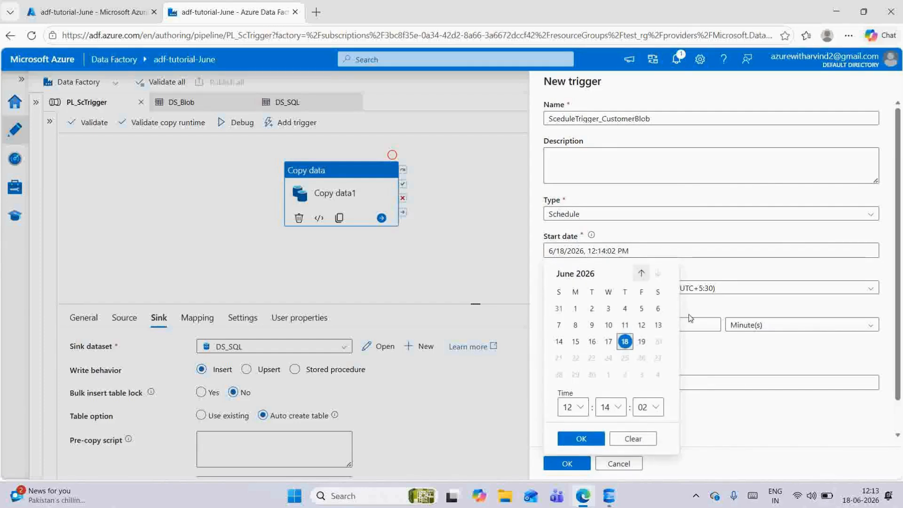
click(756, 423)
- Set the trigger's end time to 12:15:00 PM on the end date and apply it
click(649, 382)
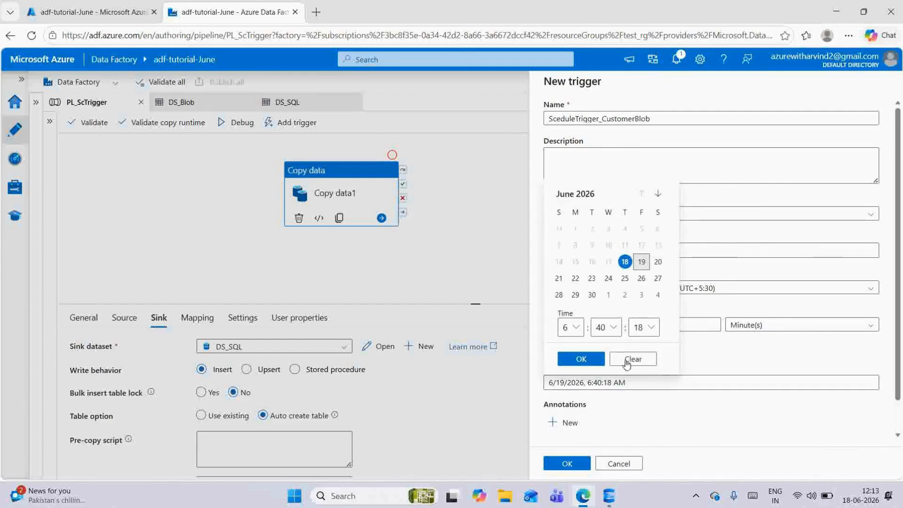
click(570, 327)
scroll(574, 229, down, 3)
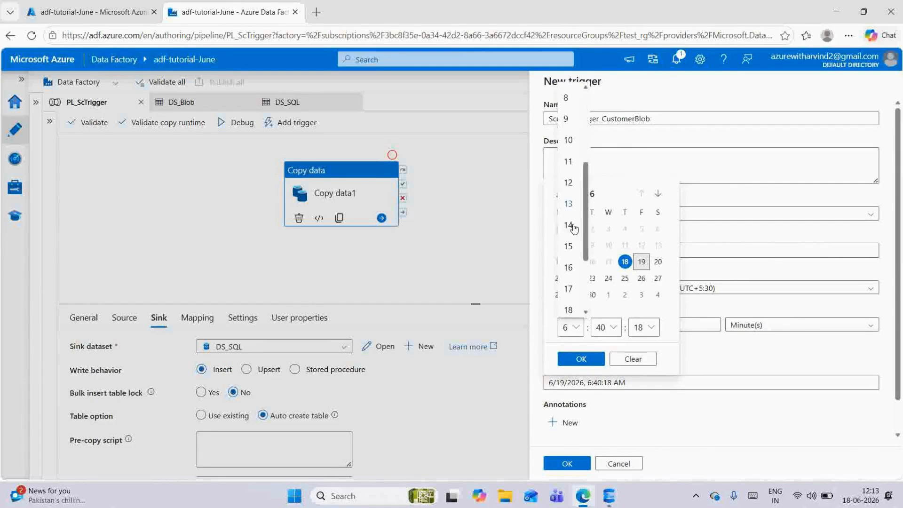
click(568, 183)
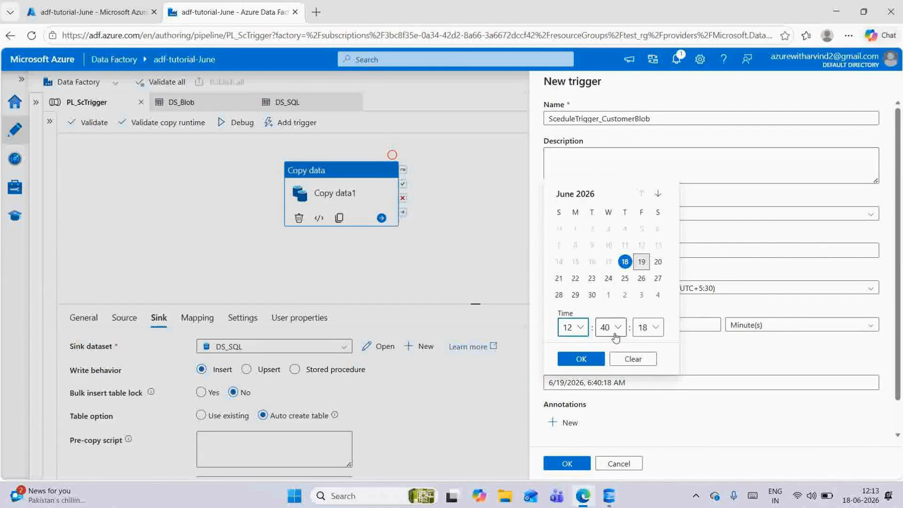
click(614, 332)
scroll(607, 182, up, 3)
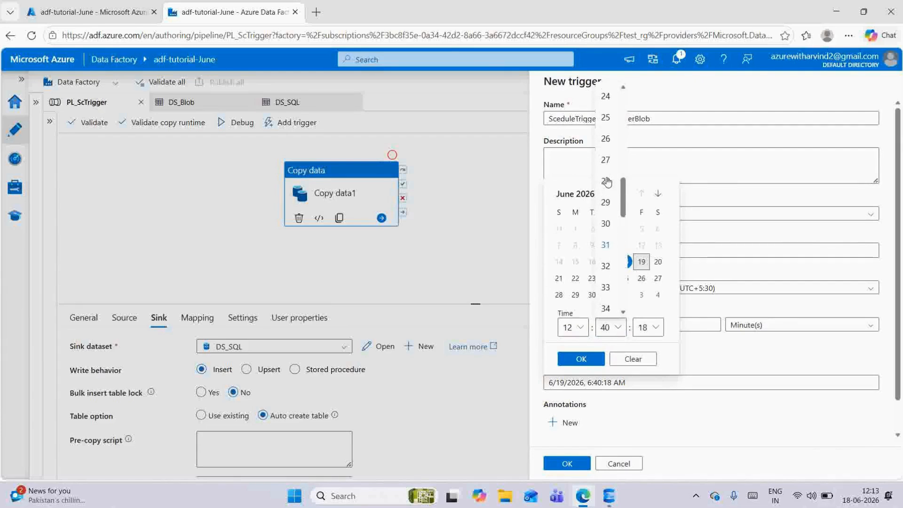
scroll(607, 182, up, 5)
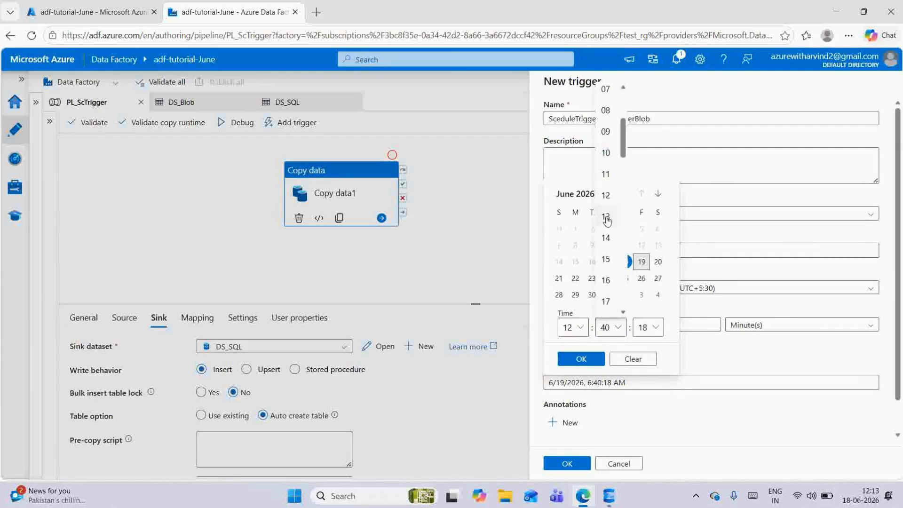
click(608, 259)
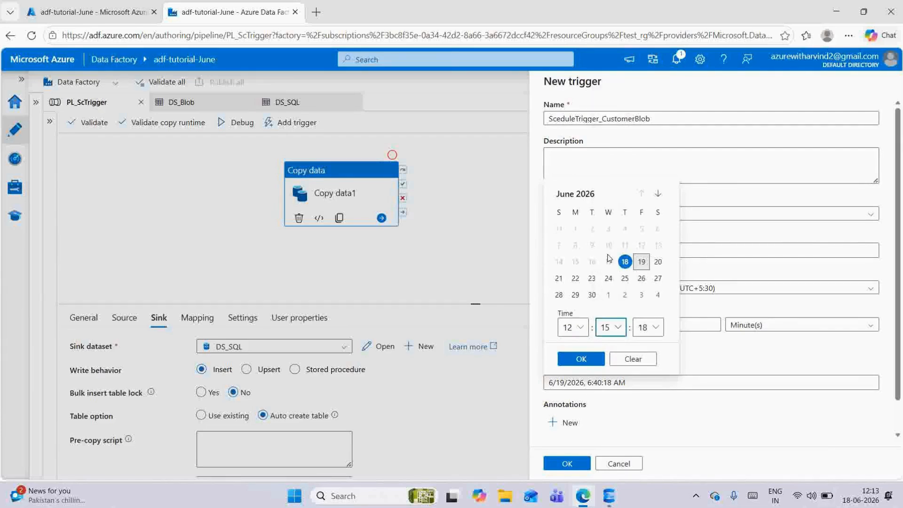
click(653, 329)
scroll(650, 188, up, 4)
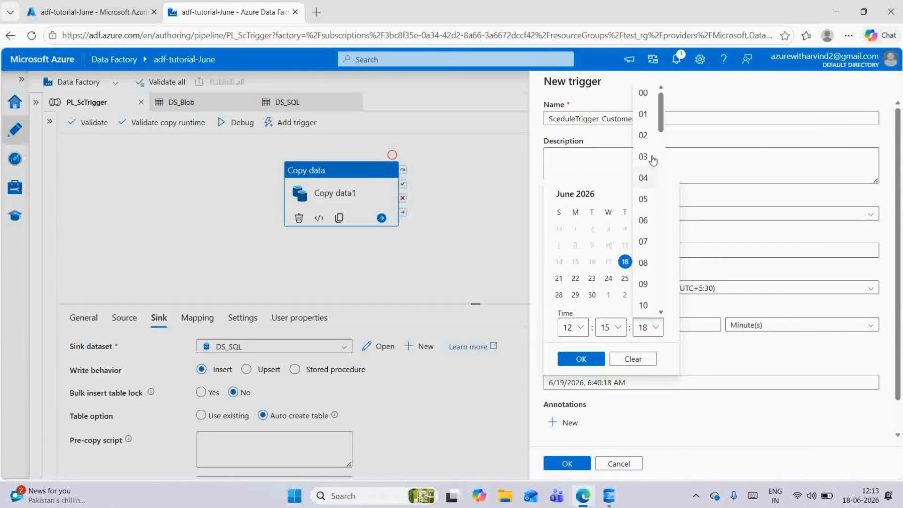
click(643, 94)
click(581, 359)
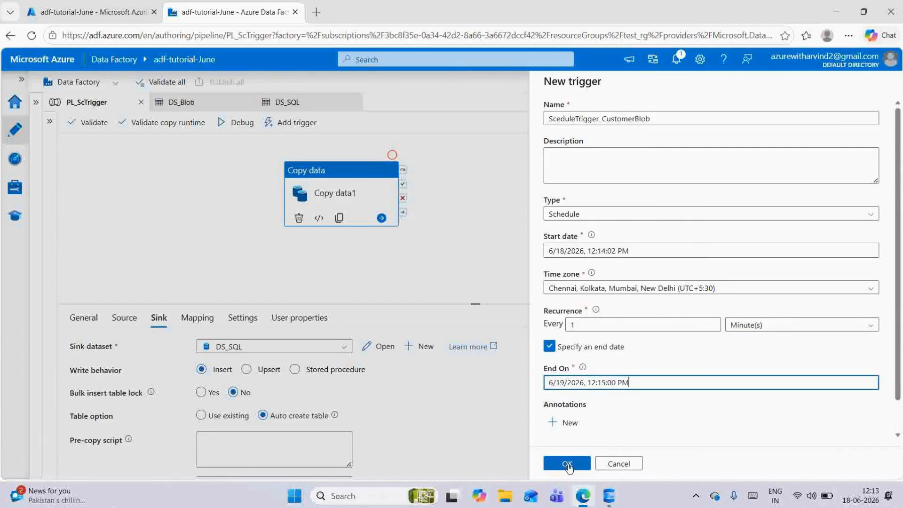
- Create the schedule trigger without run parameters and publish all pending changes to the data factory
click(581, 463)
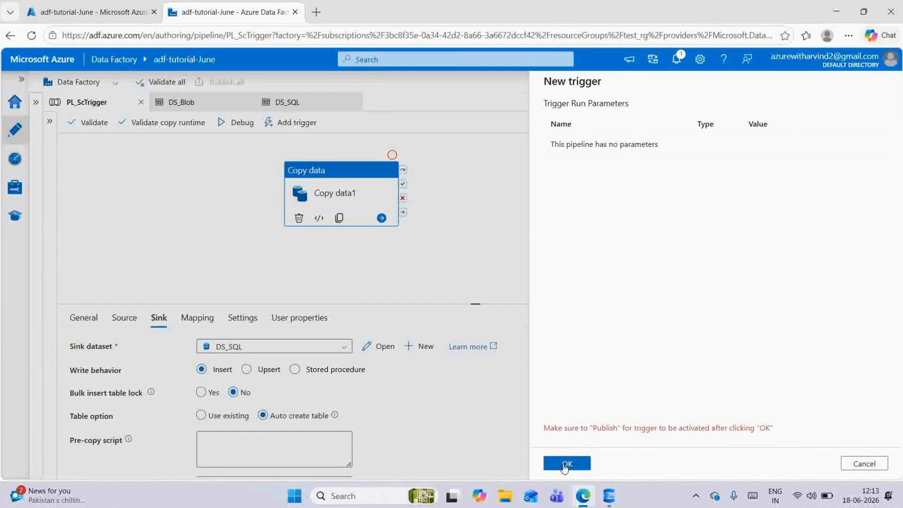
click(566, 464)
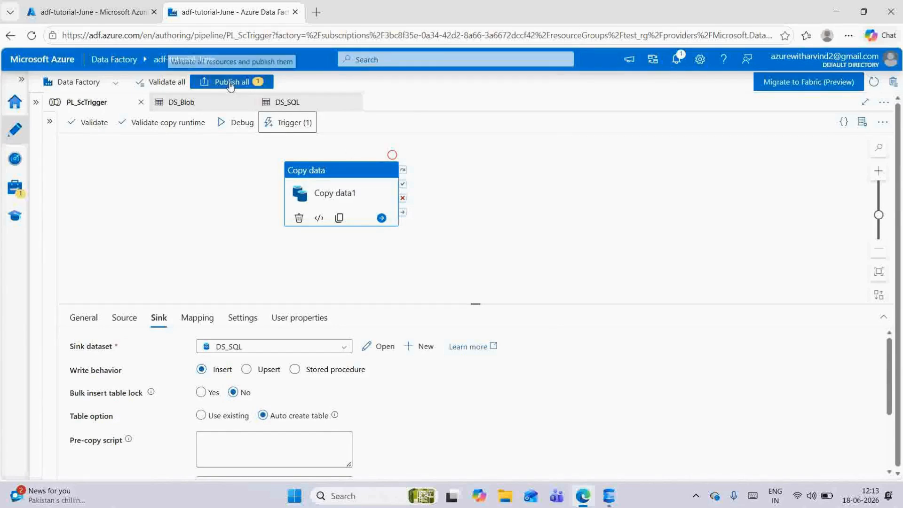
click(231, 83)
click(564, 464)
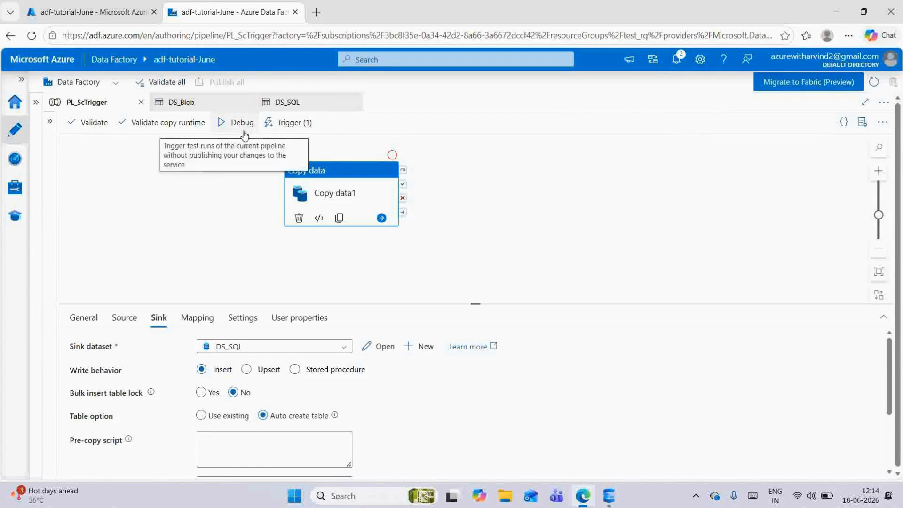
- Examine the pipeline runs and trigger runs in the data factory's monitoring area for the new schedule trigger
click(21, 79)
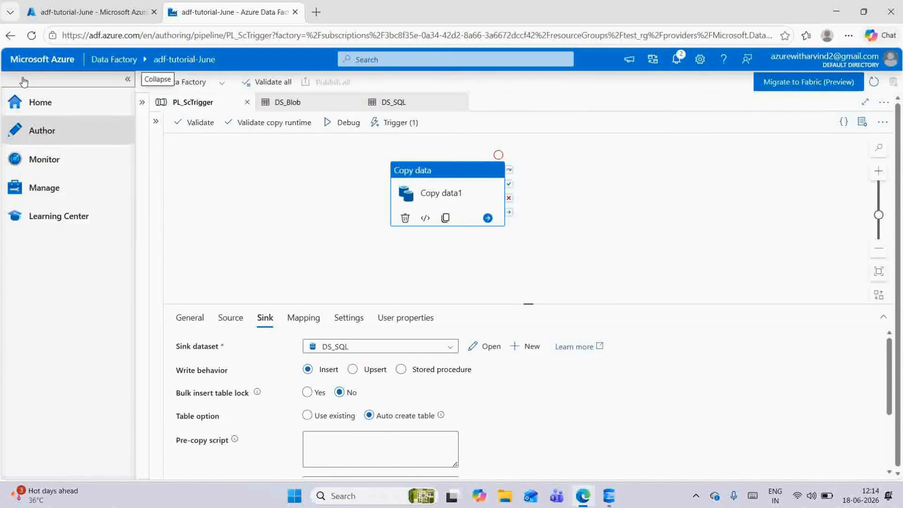
click(31, 162)
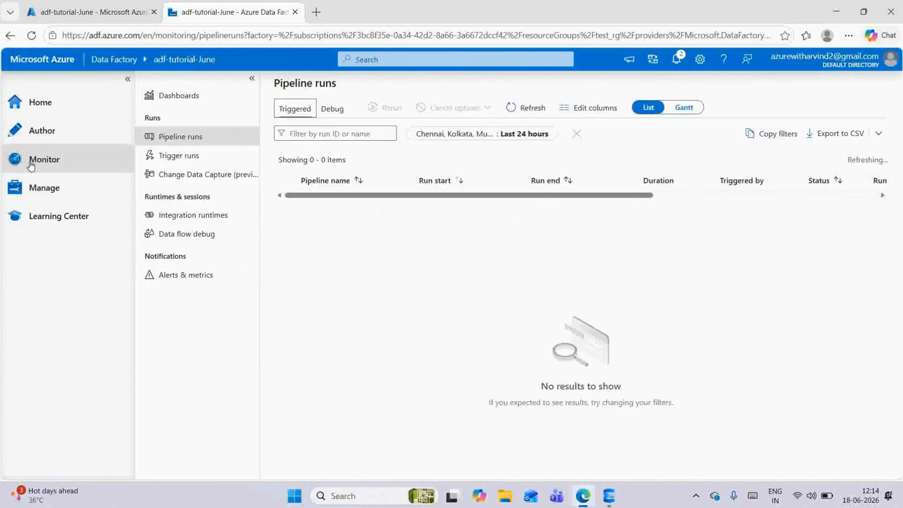
click(126, 80)
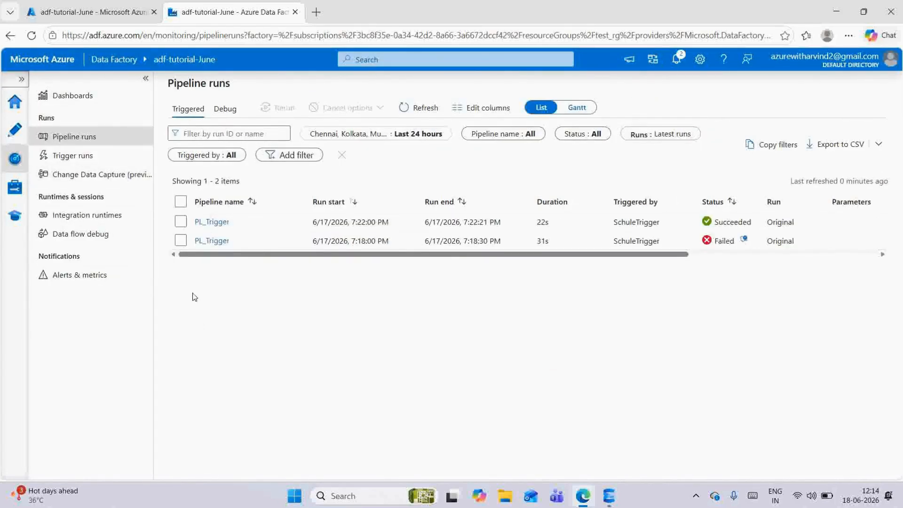
click(76, 159)
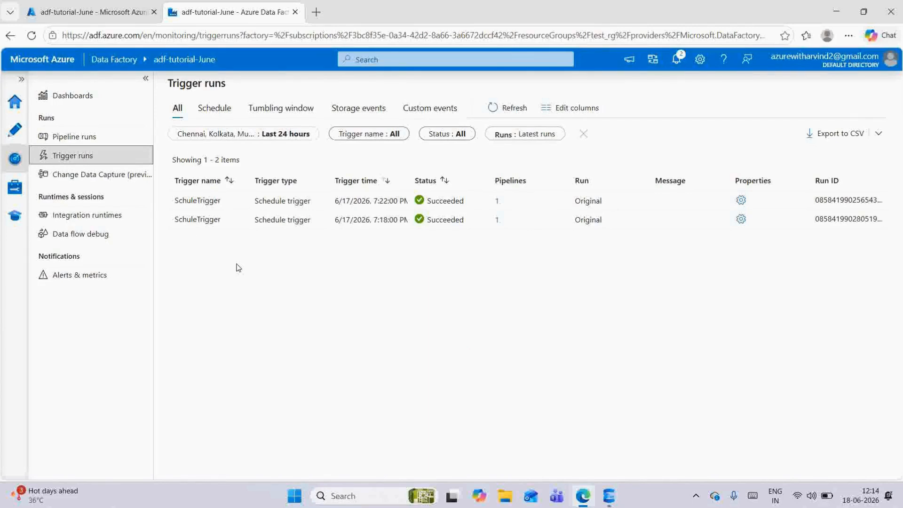
click(81, 138)
click(82, 160)
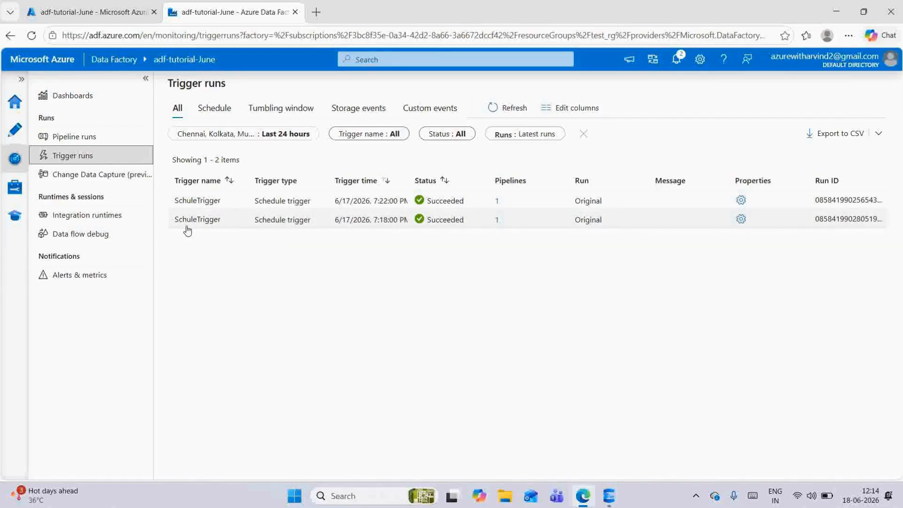
click(74, 136)
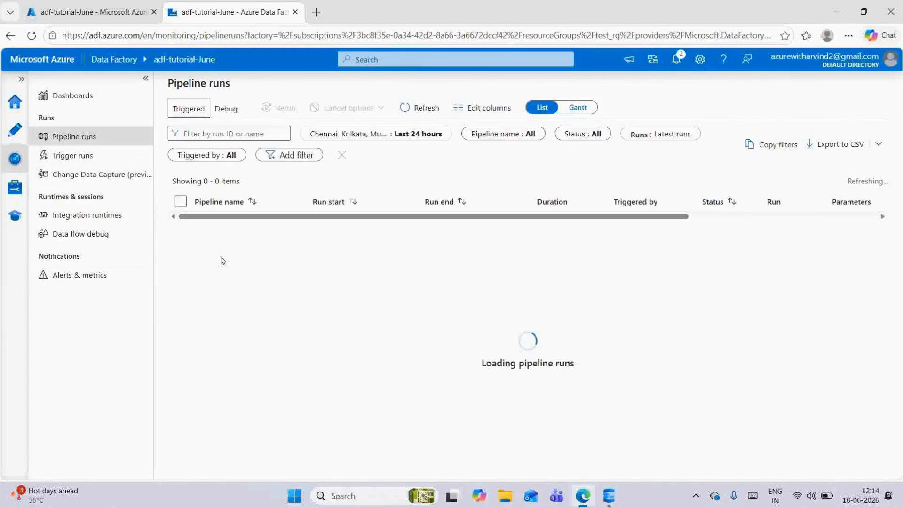
- Refresh the trigger runs list until the new schedule trigger's run is listed, and widen the trigger name column to read its full name
click(77, 160)
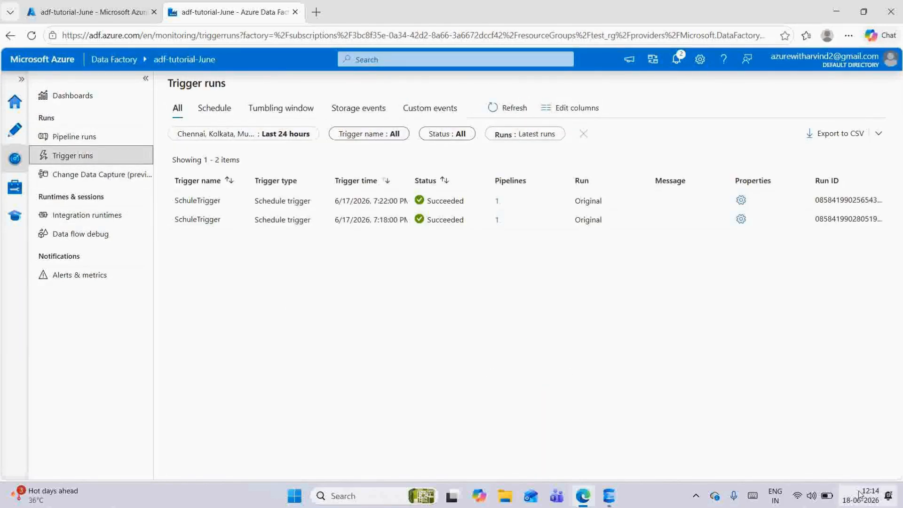
click(496, 109)
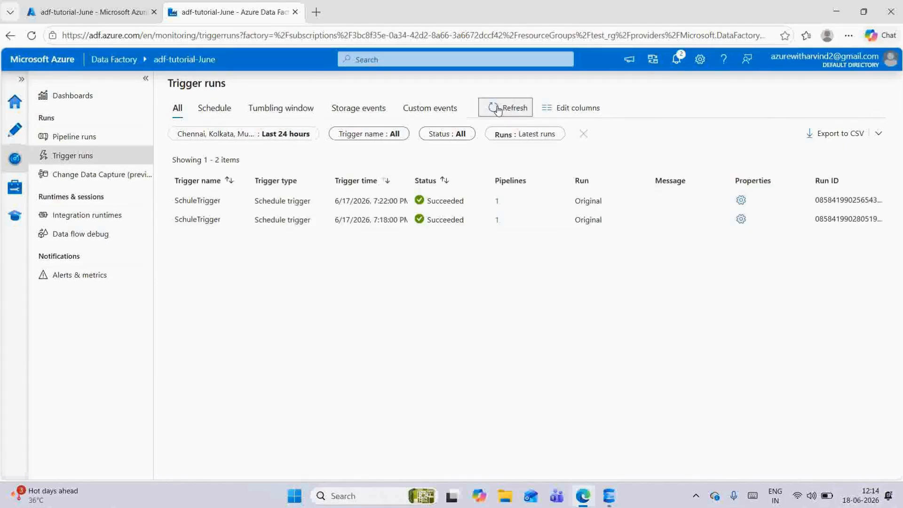
click(497, 110)
click(498, 109)
click(497, 109)
click(495, 110)
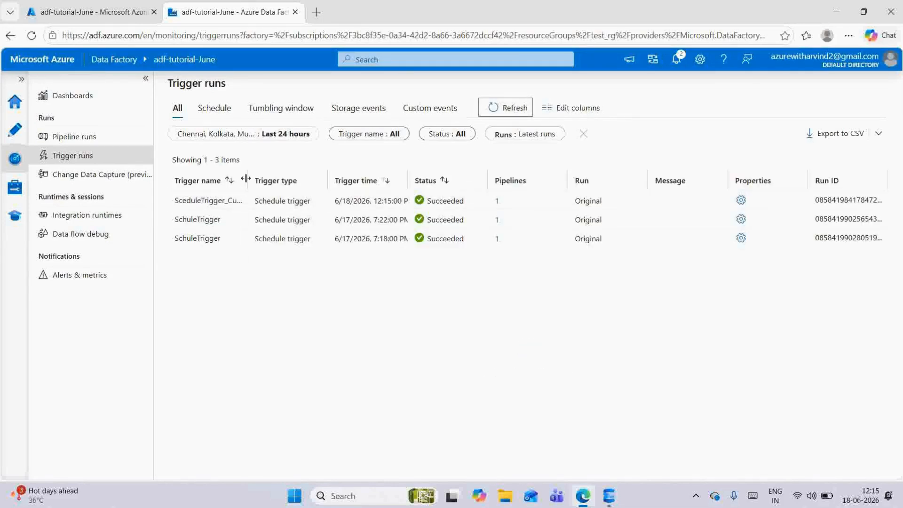
drag(249, 180, 293, 179)
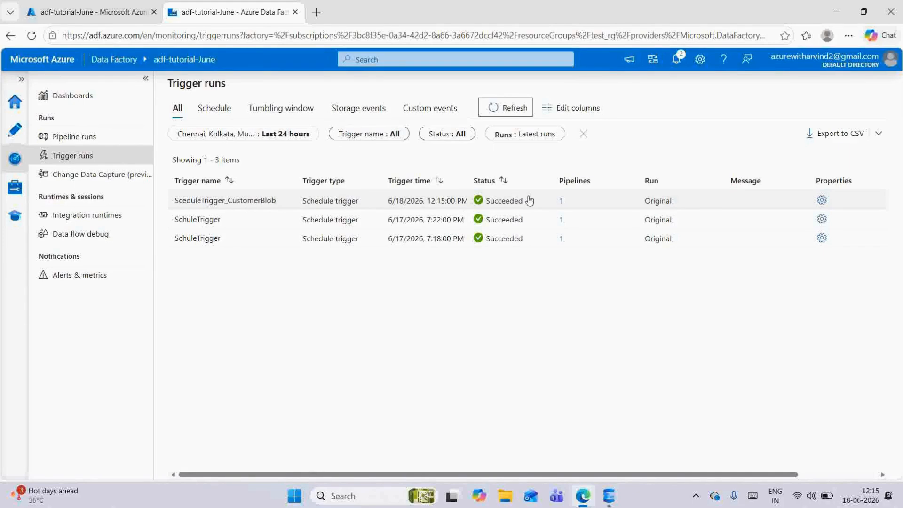
- Check the refreshed status of the PL_ScTrigger pipeline run and return to the trigger runs
click(97, 141)
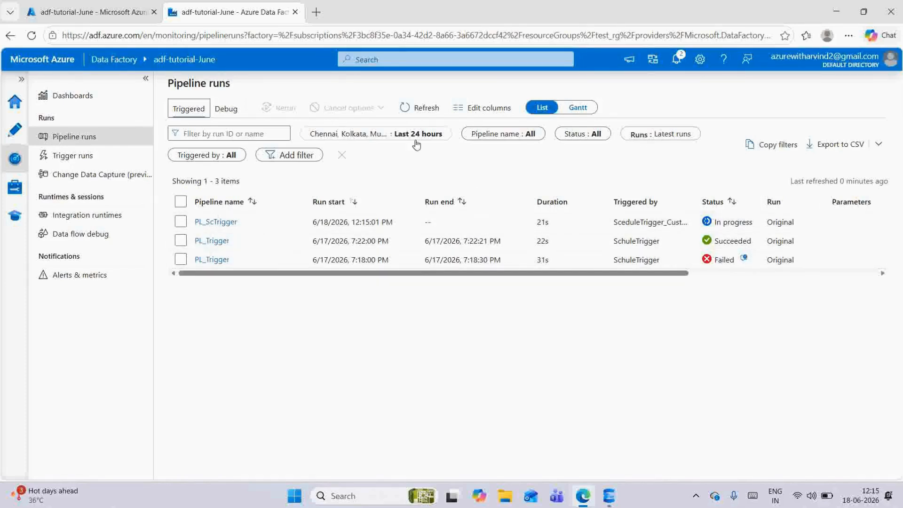
click(415, 109)
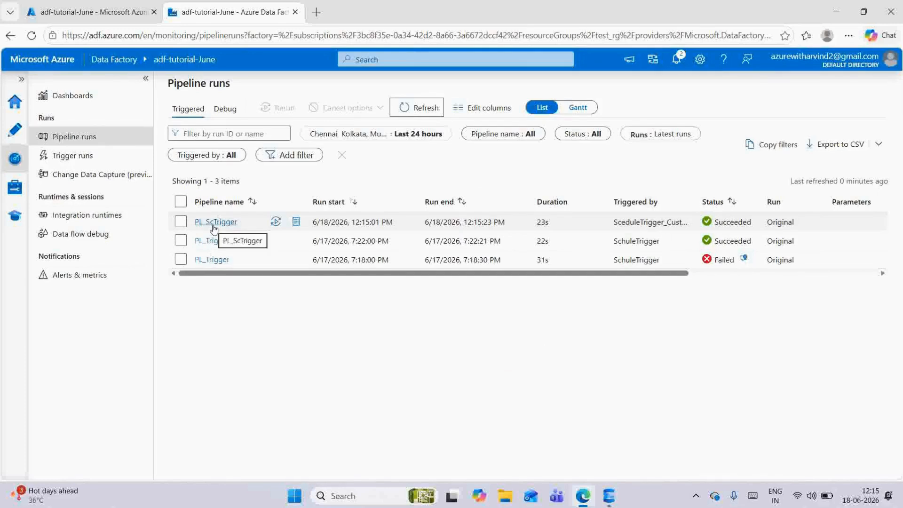
click(72, 157)
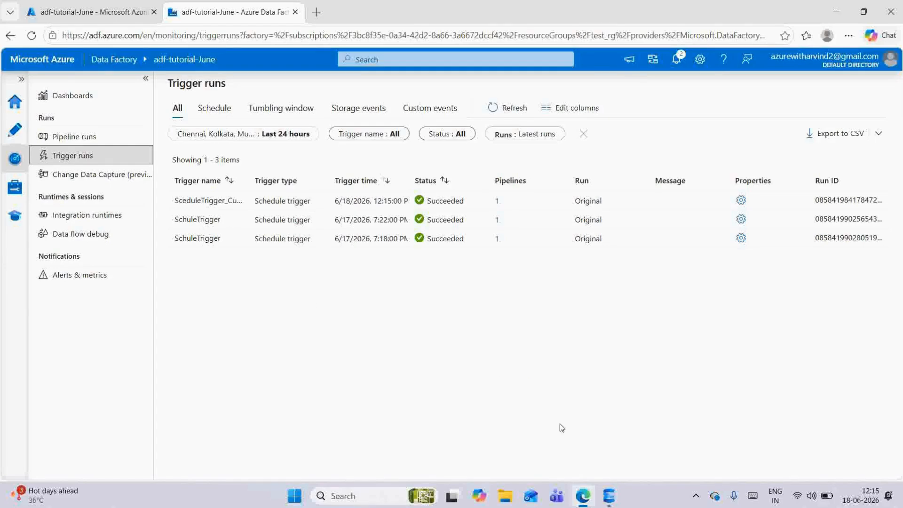
- Switch to SQL Server Management Studio, expand the Azure SQL database's tables to find dbo.customertoday, and keep Object Explorer pinned open
click(609, 496)
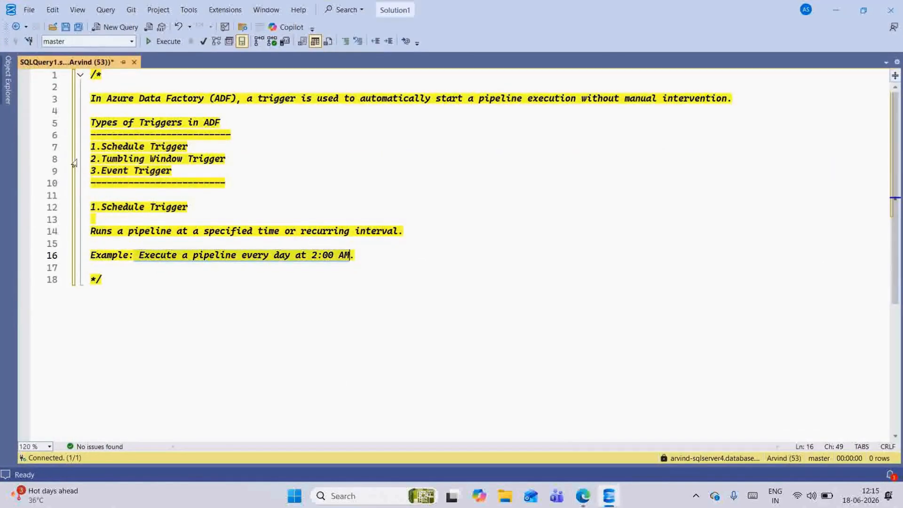
click(8, 79)
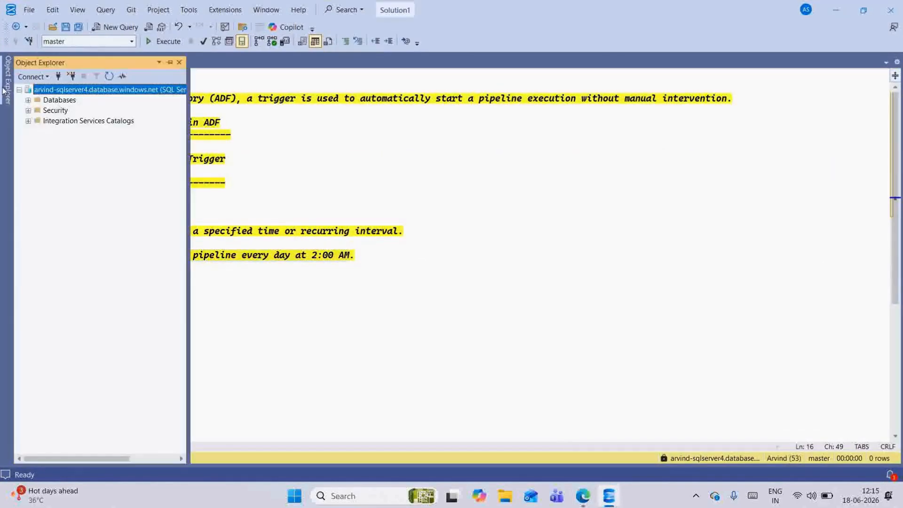
click(29, 100)
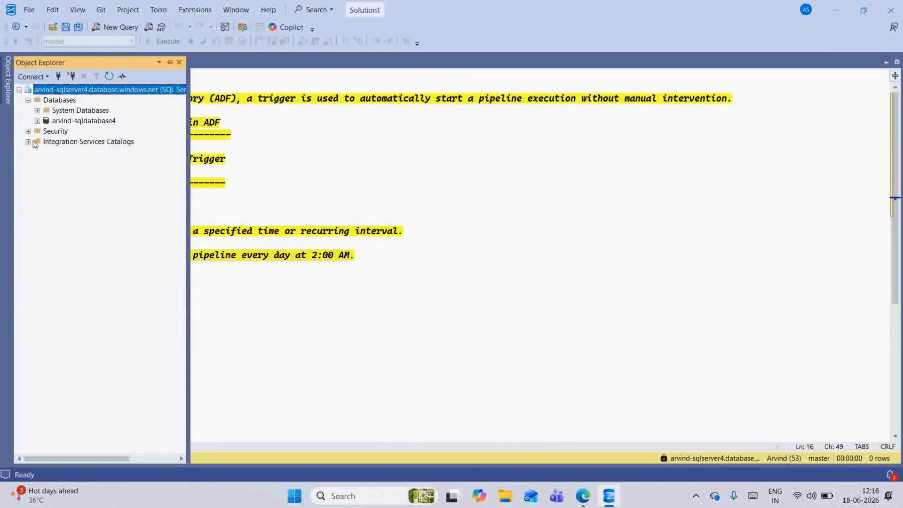
click(37, 120)
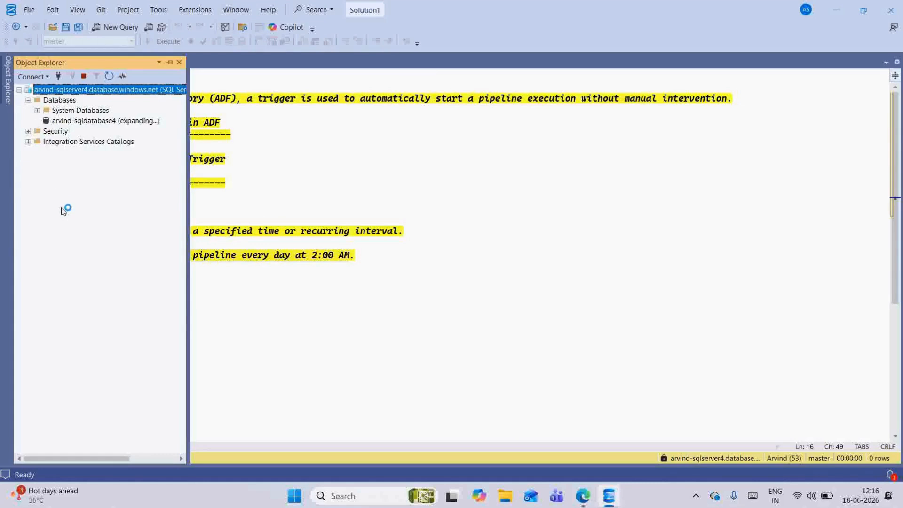
click(46, 142)
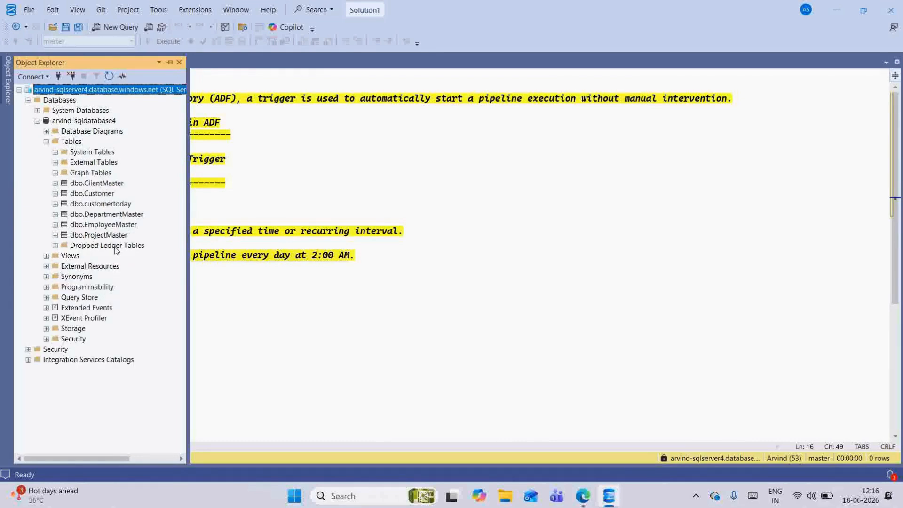
click(108, 206)
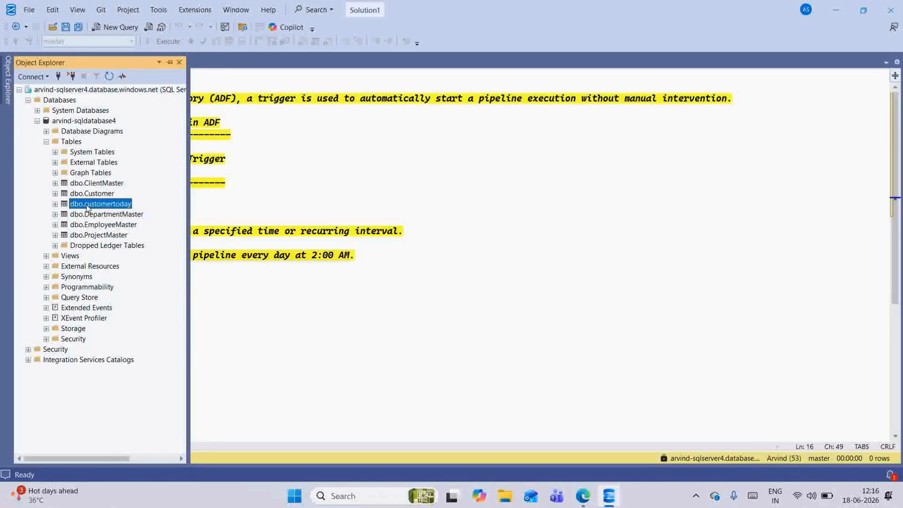
click(169, 62)
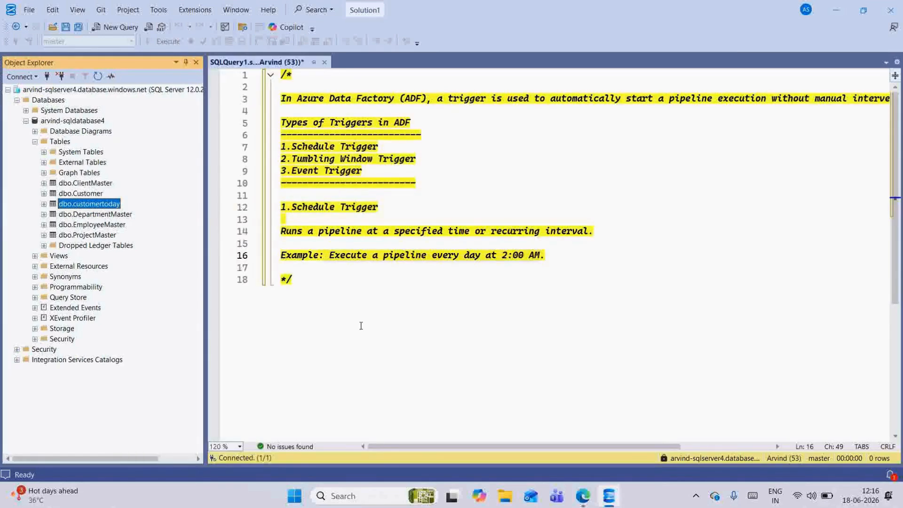
- Write the query "Select * from customertoday" on a new line below the comment block
key(Return)
key(Return)
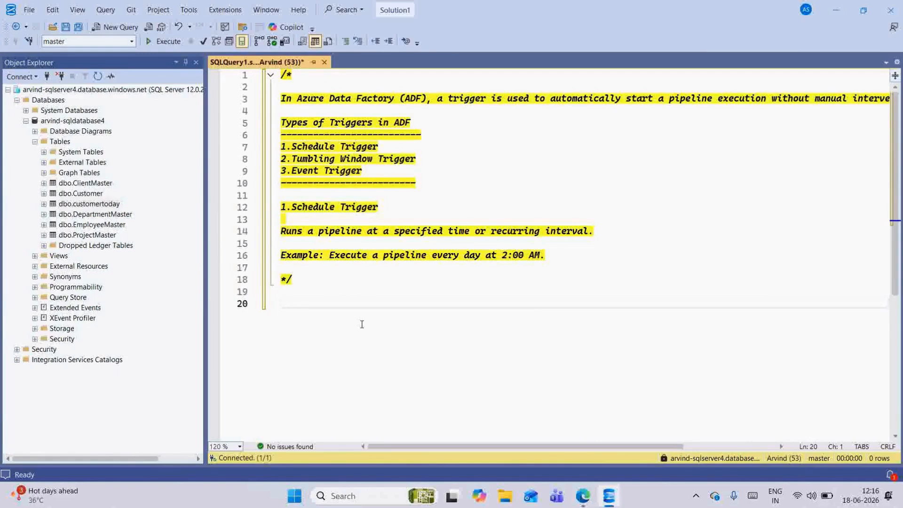
text(select)
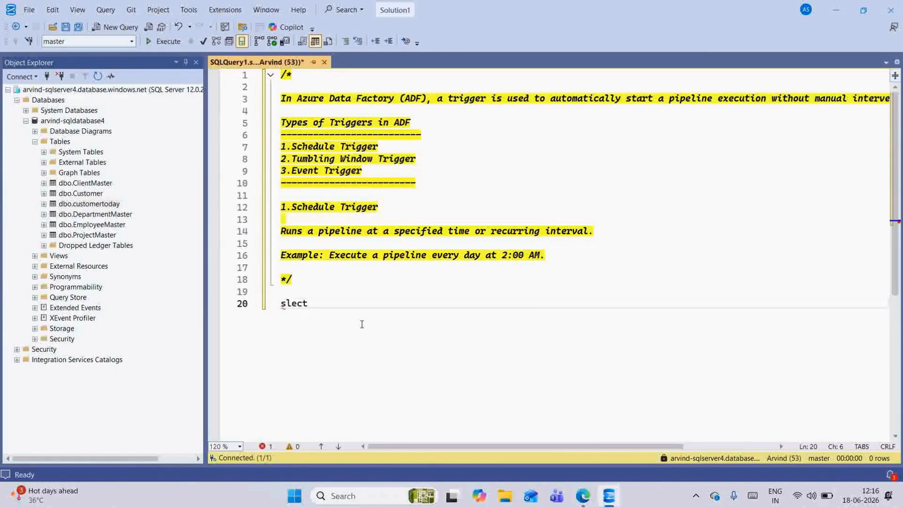
key(BackSpace)
key(BackSpace)
key(BackSpace)
key(BackSpace)
key(BackSpace)
key(BackSpace)
text(Seelct)
key(BackSpace)
key(BackSpace)
key(BackSpace)
key(BackSpace)
text(lect * from )
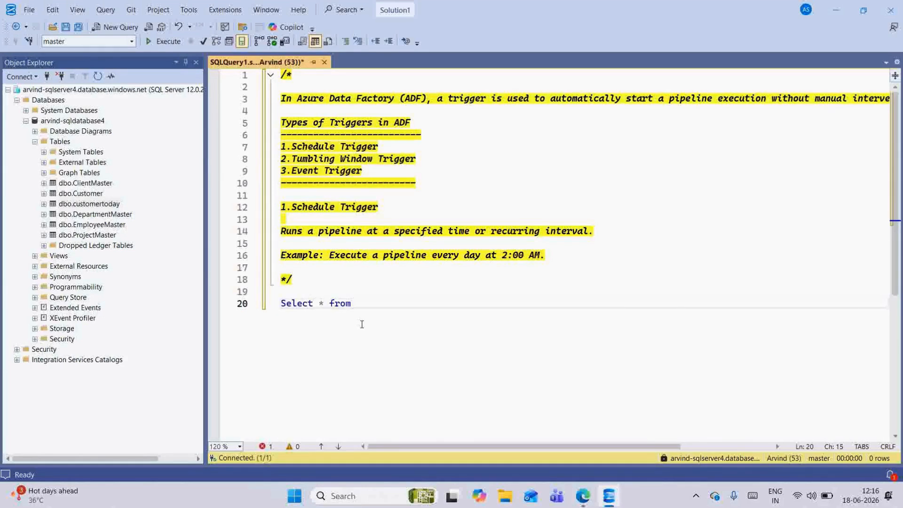
text(cust)
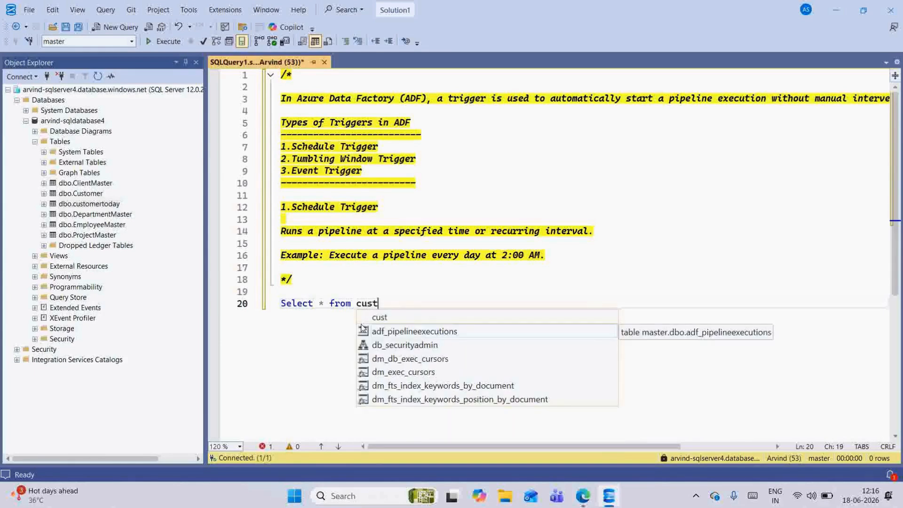
text(omertoday)
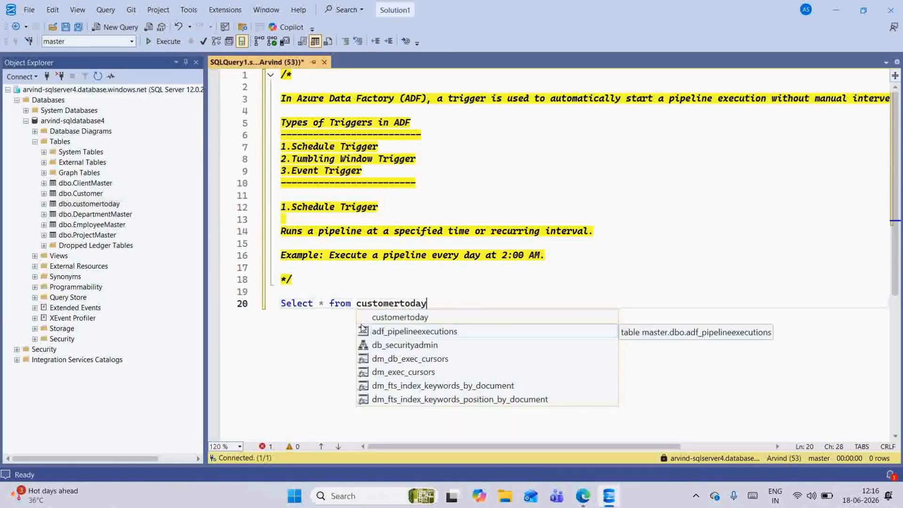
- Execute only the customertoday query against the Azure SQL database instead of master and review the returned rows
click(133, 41)
click(100, 51)
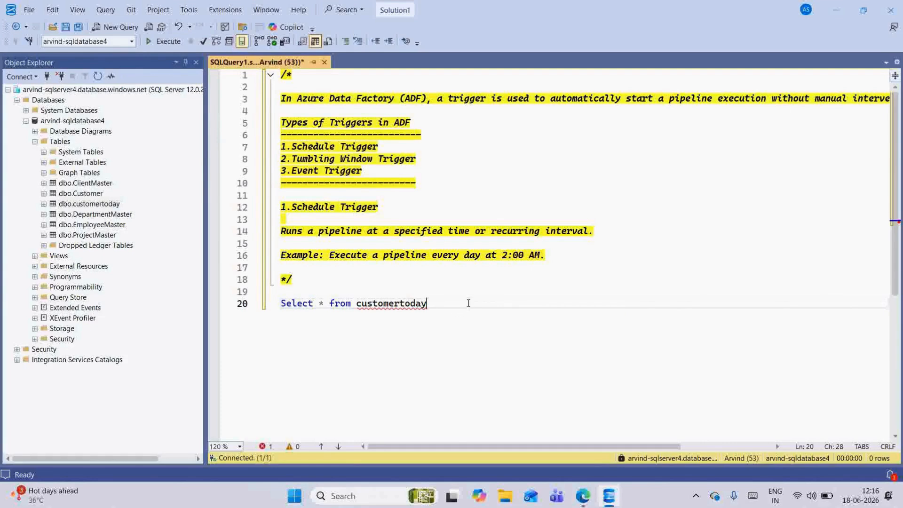
key(shift+Home)
click(157, 45)
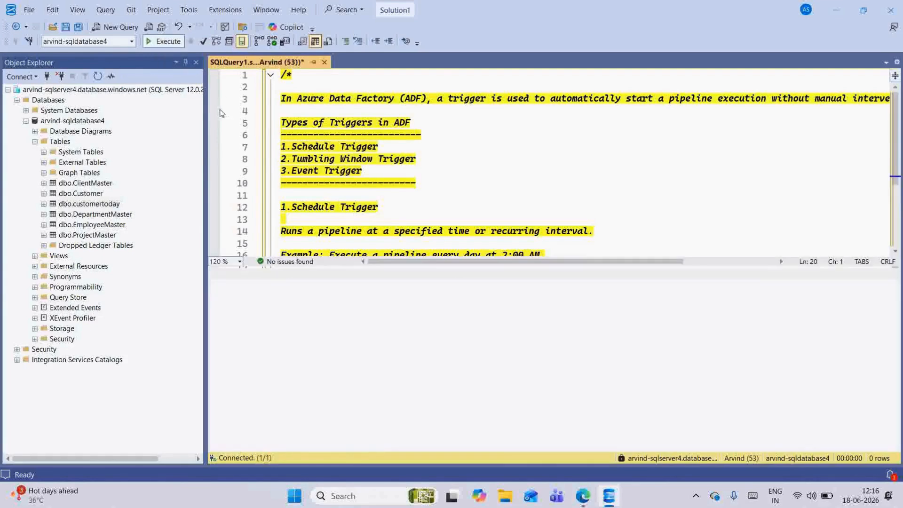
scroll(516, 373, down, 3)
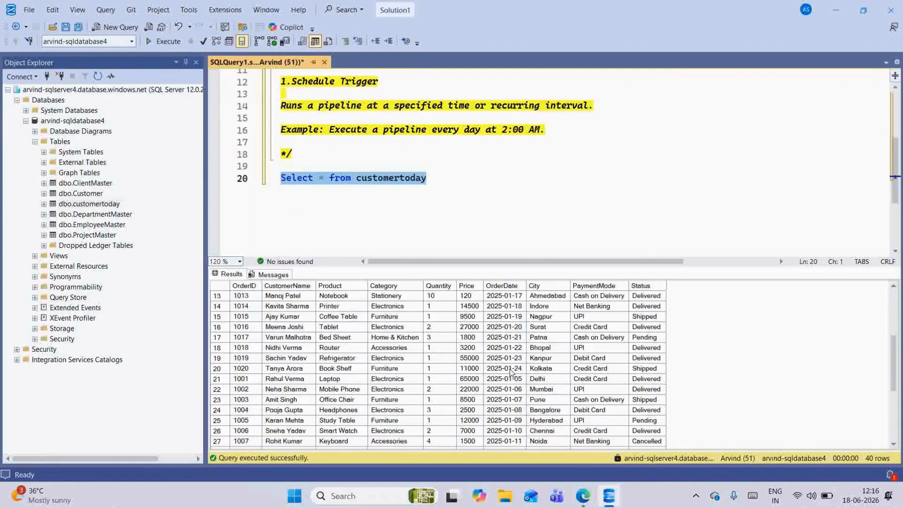
scroll(511, 374, up, 3)
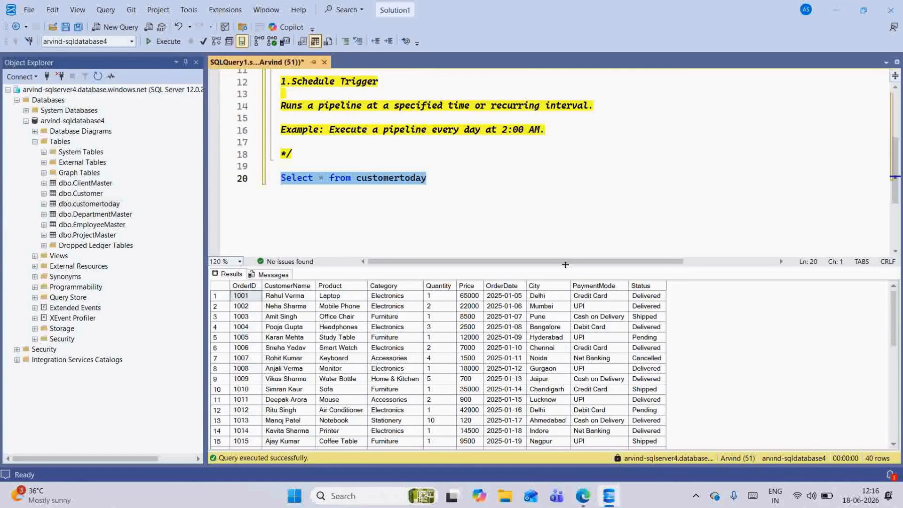
drag(569, 273, 569, 285)
scroll(573, 370, down, 5)
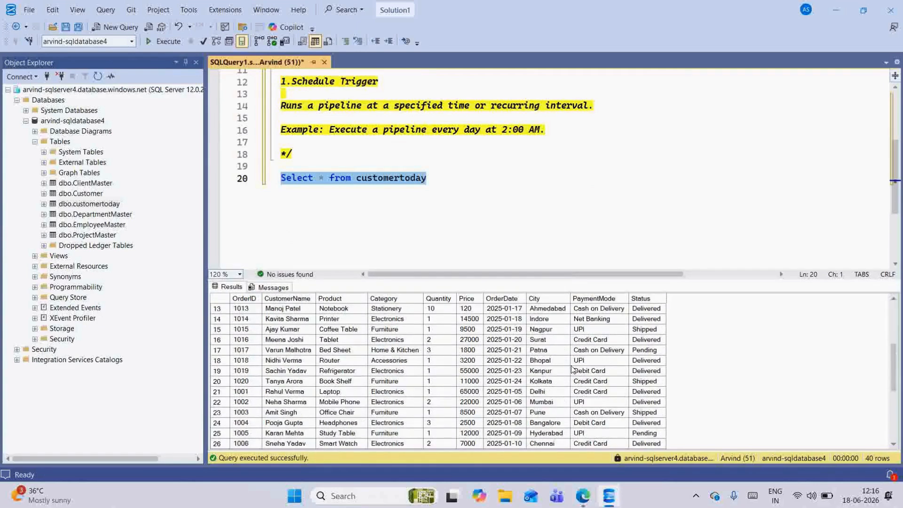
- Switch back to Azure Data Factory and compare the updated trigger runs with the PL_ScTrigger pipeline runs
click(583, 496)
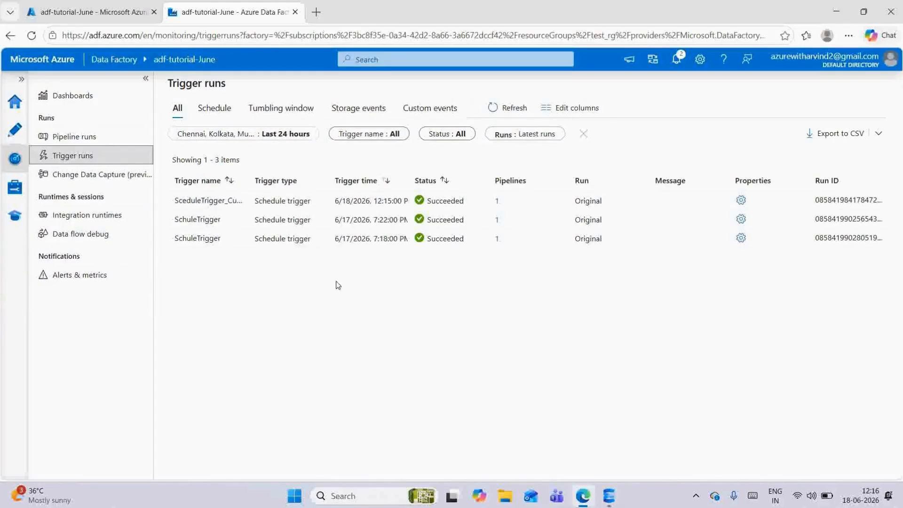
click(494, 109)
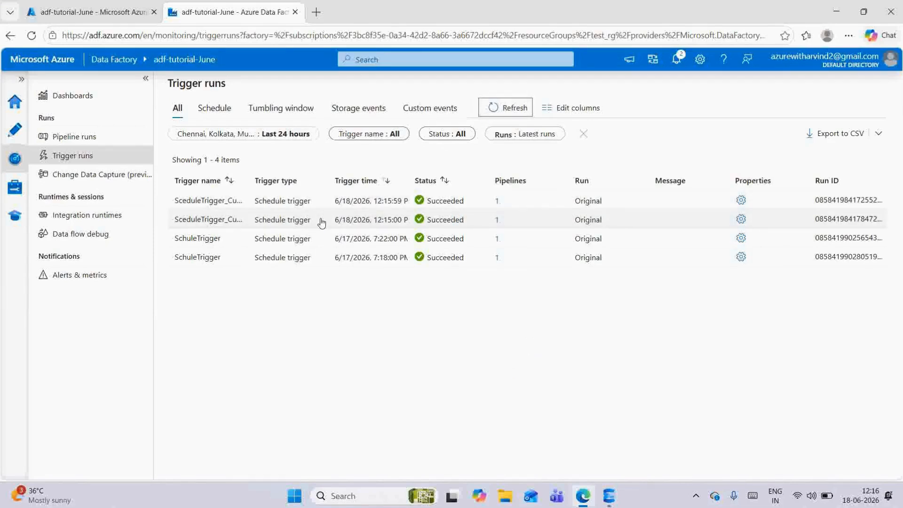
click(66, 138)
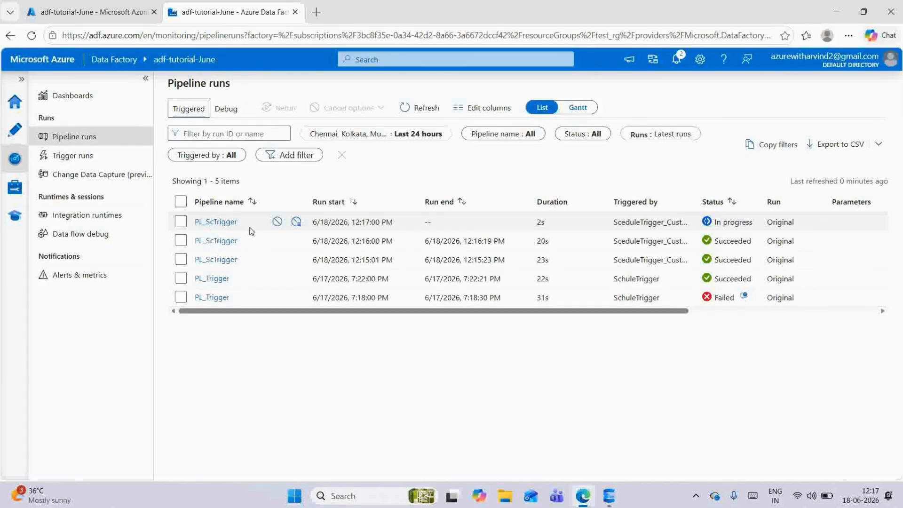
click(64, 157)
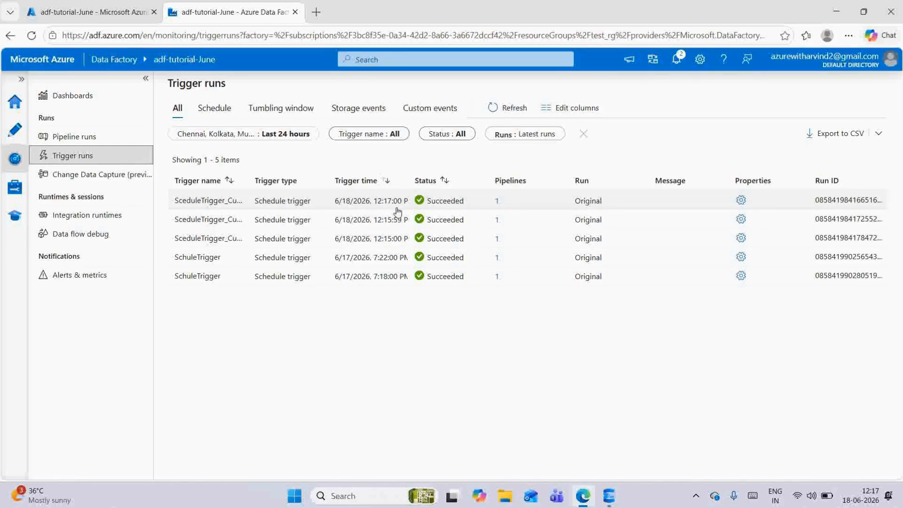
click(89, 139)
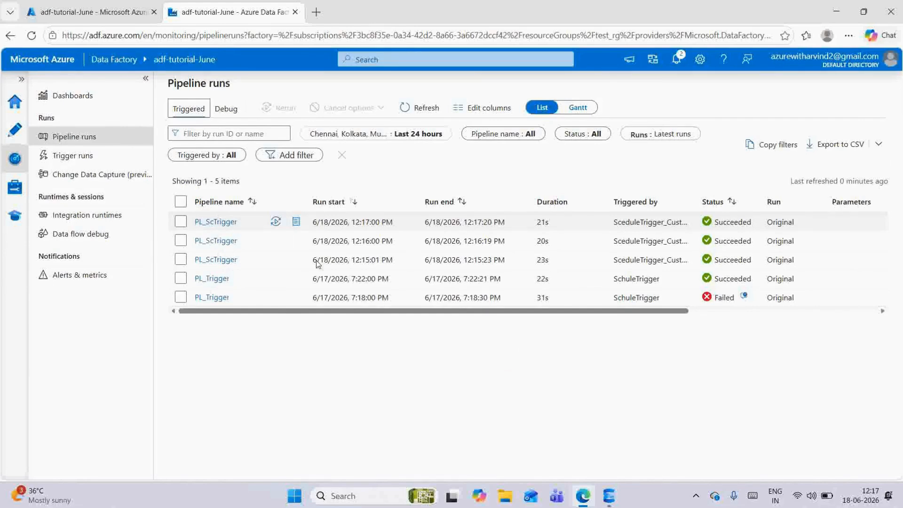
- Rerun the customertoday query in SQL Server Management Studio and review the rows added by the further pipeline runs
click(609, 495)
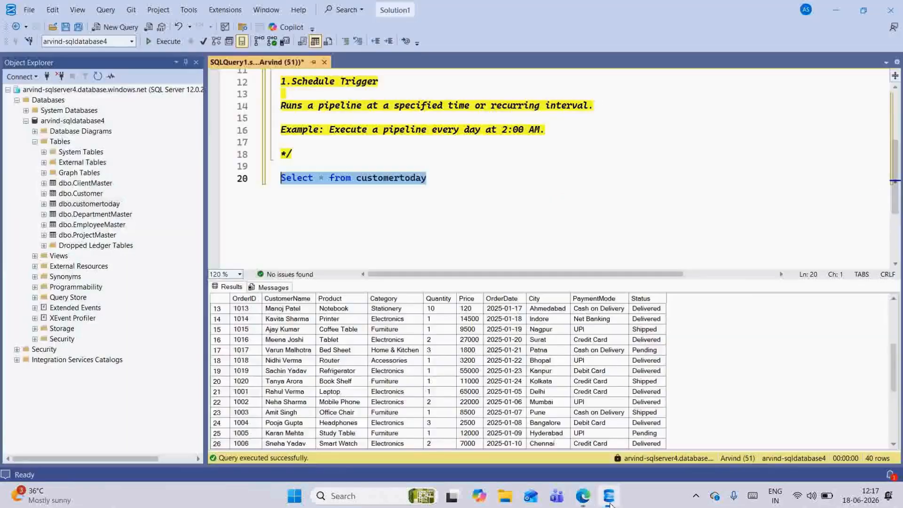
click(428, 206)
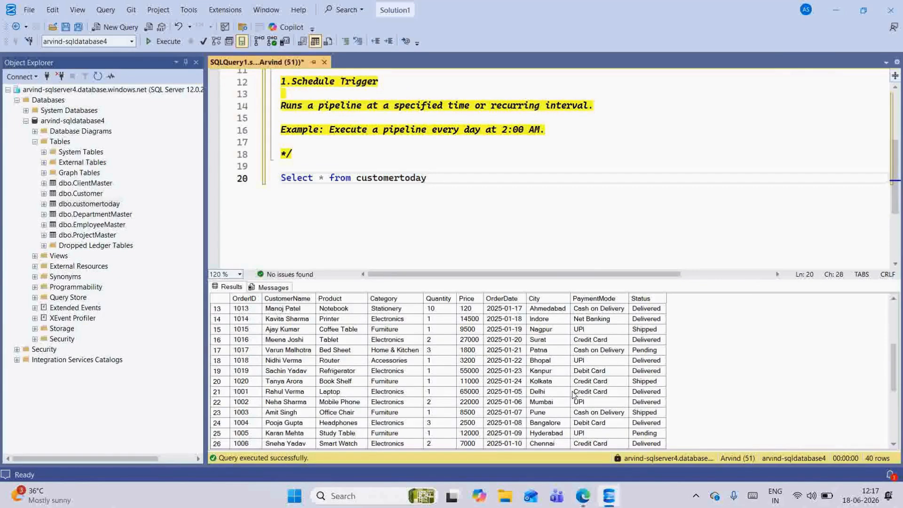
drag(450, 179, 279, 186)
click(163, 41)
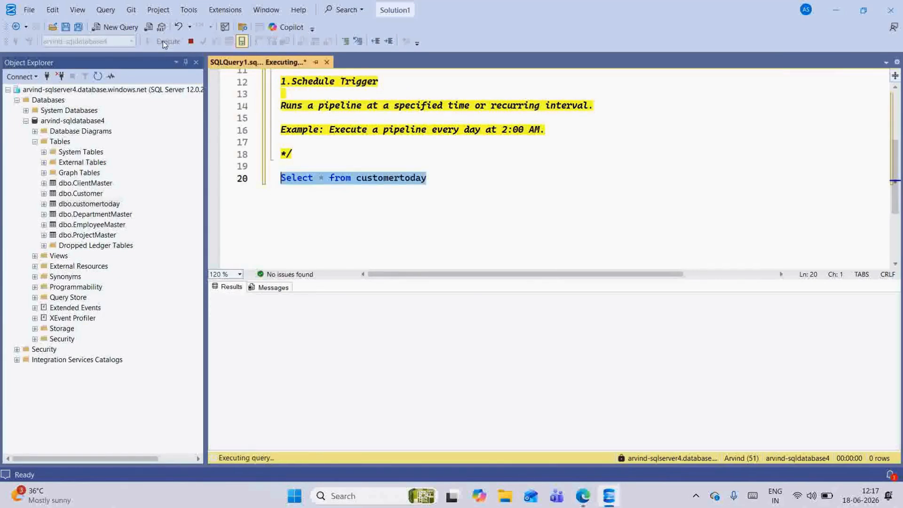
scroll(451, 377, down, 5)
scroll(451, 378, down, 2)
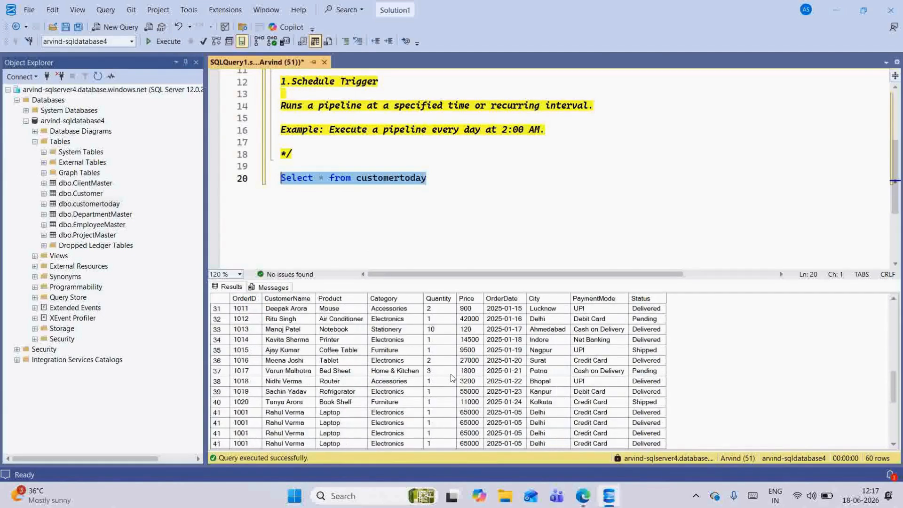
- Switch to Azure Data Factory, refresh the trigger runs and compare them with the latest PL_ScTrigger pipeline runs
click(584, 496)
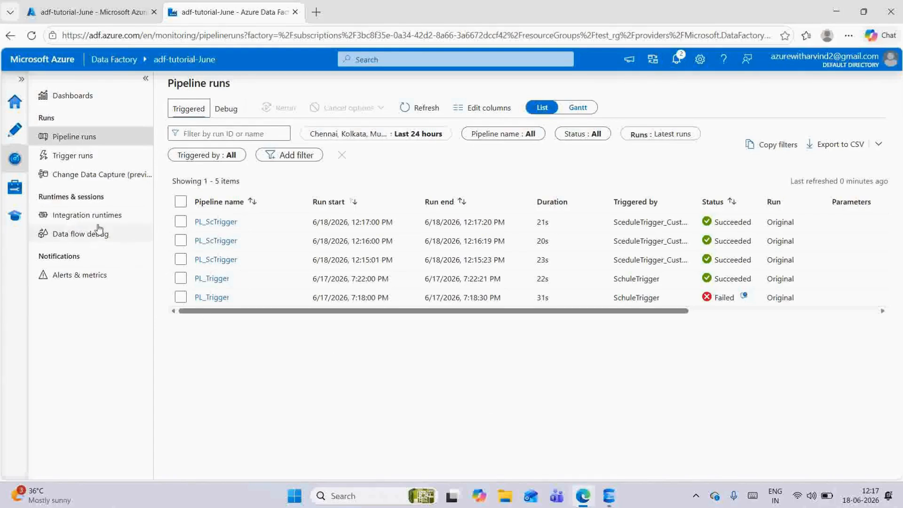
click(64, 159)
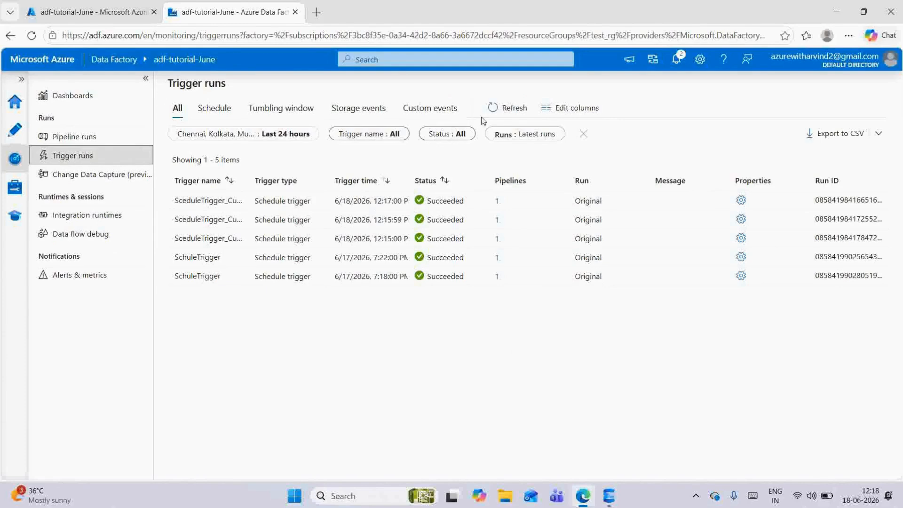
click(494, 109)
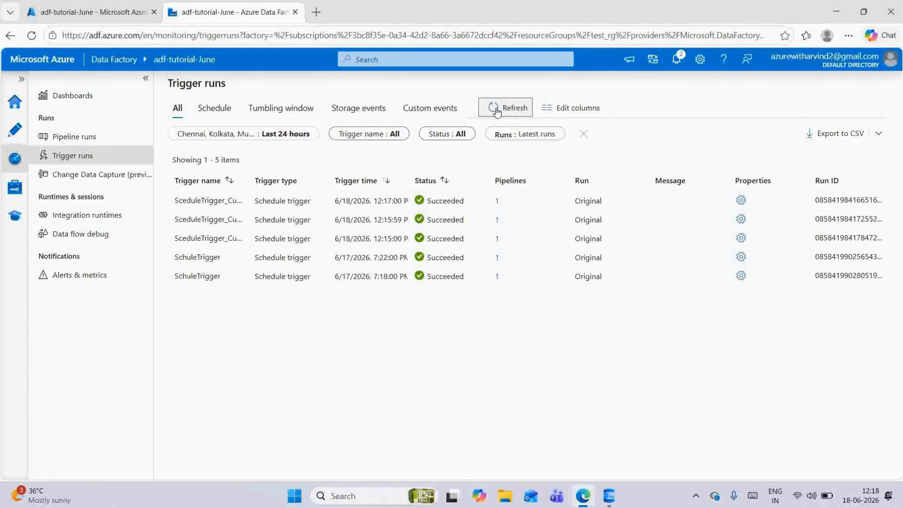
click(497, 111)
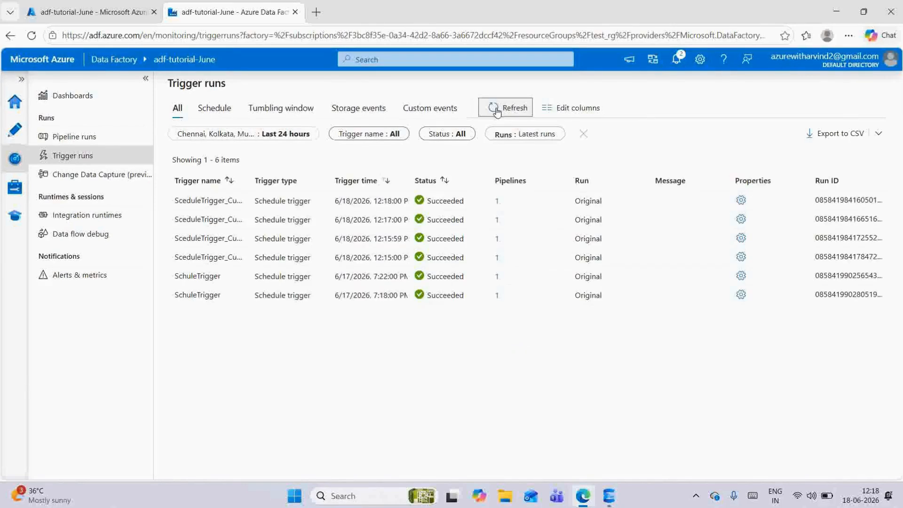
click(497, 111)
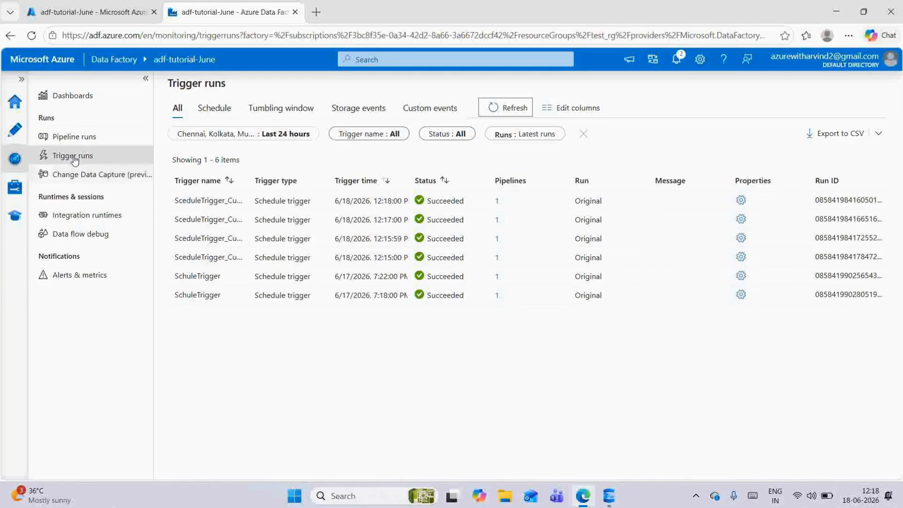
click(68, 141)
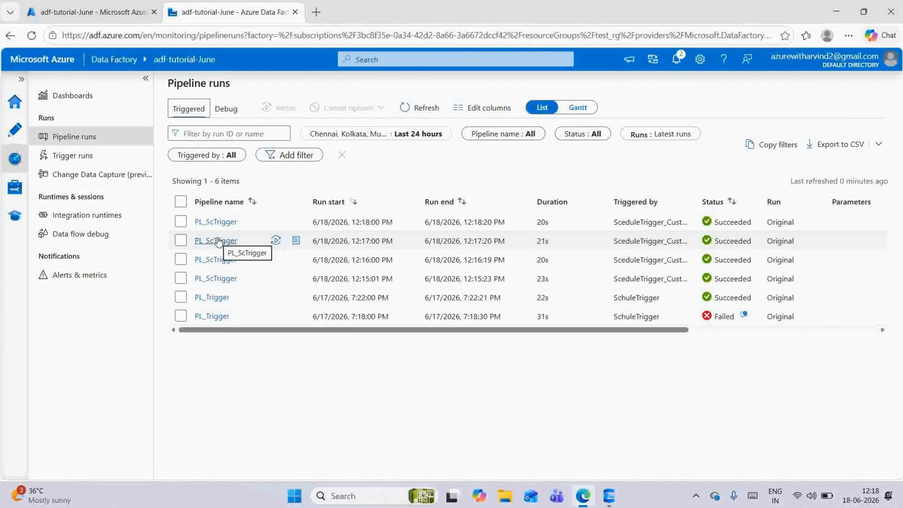
- Open the schedule trigger SceduleTrigger_CustomerBlob attached to the PL_ScTrigger pipeline for editing
click(21, 81)
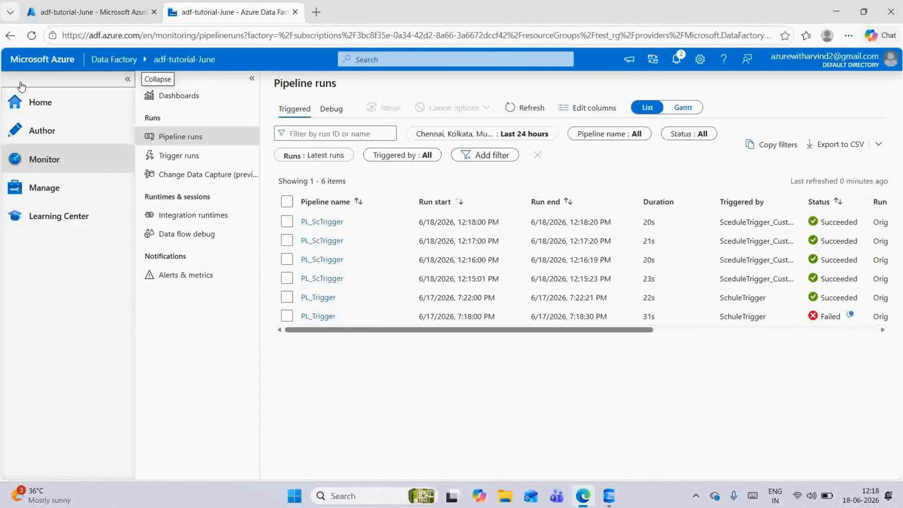
click(36, 132)
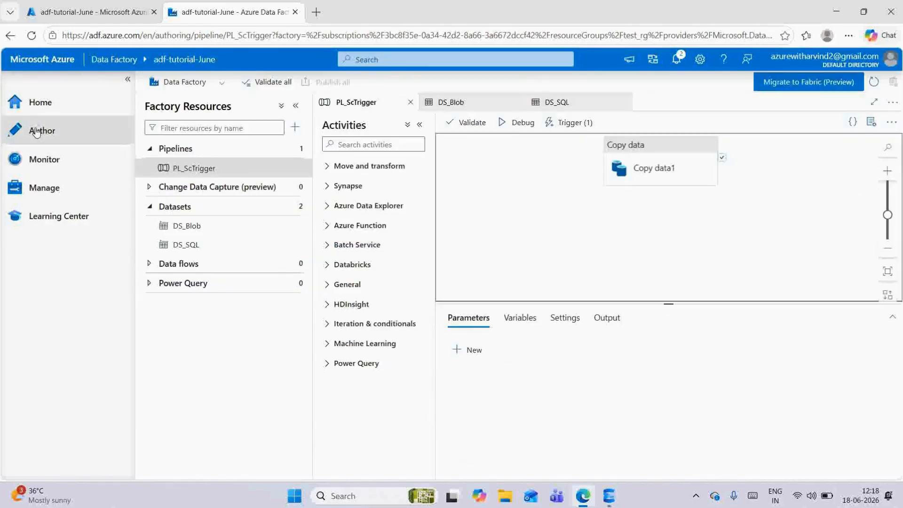
click(128, 79)
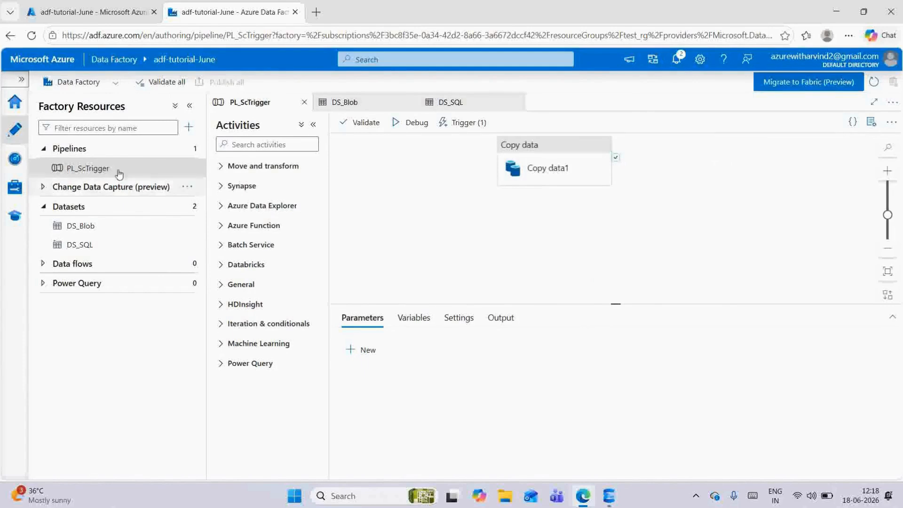
click(541, 151)
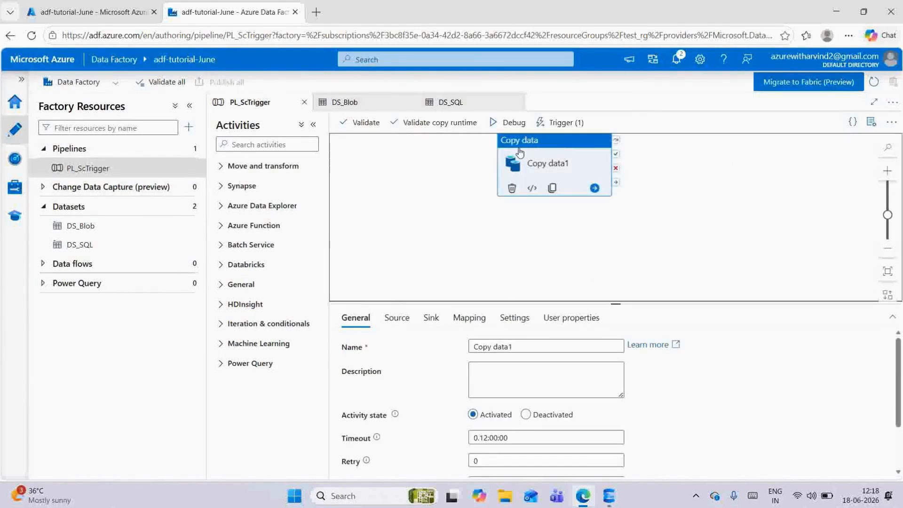
click(555, 122)
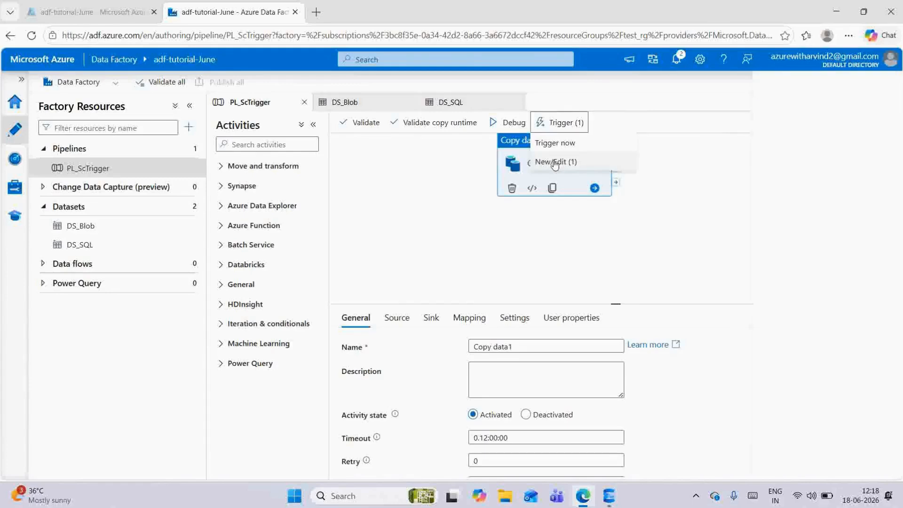
click(555, 162)
click(578, 166)
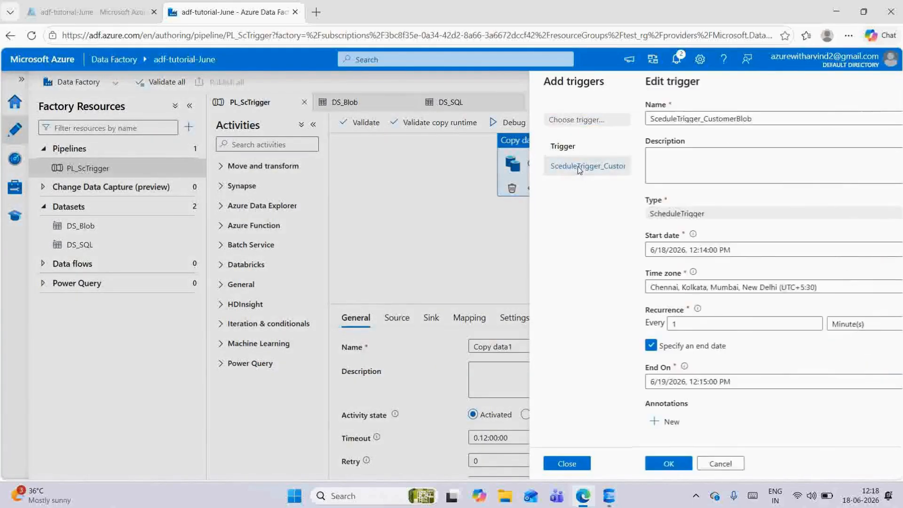
scroll(733, 315, down, 2)
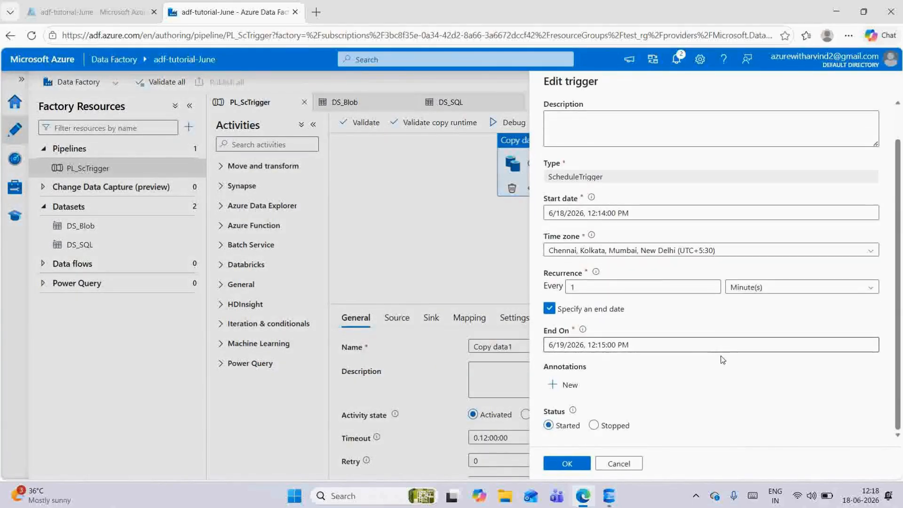
- Set the trigger's end date to 6/18/2026, keeping the end time at 12:15:00 PM
click(564, 347)
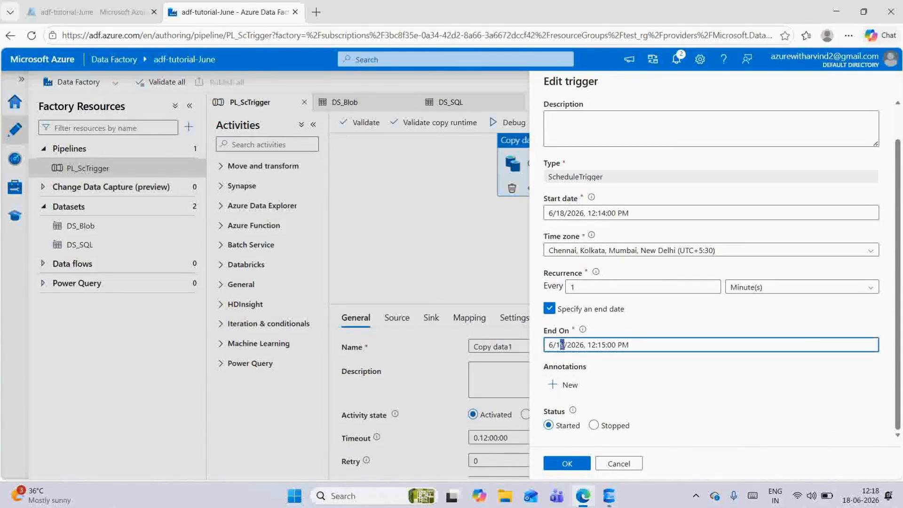
click(673, 380)
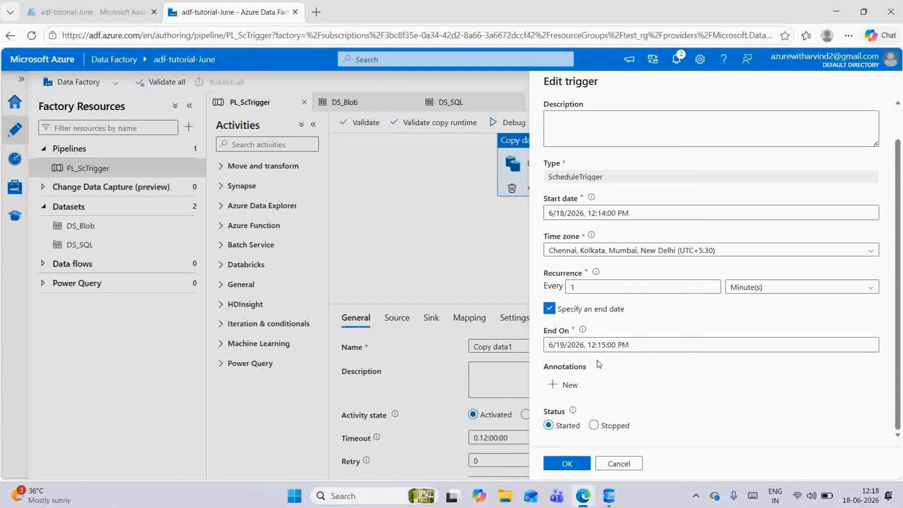
click(559, 347)
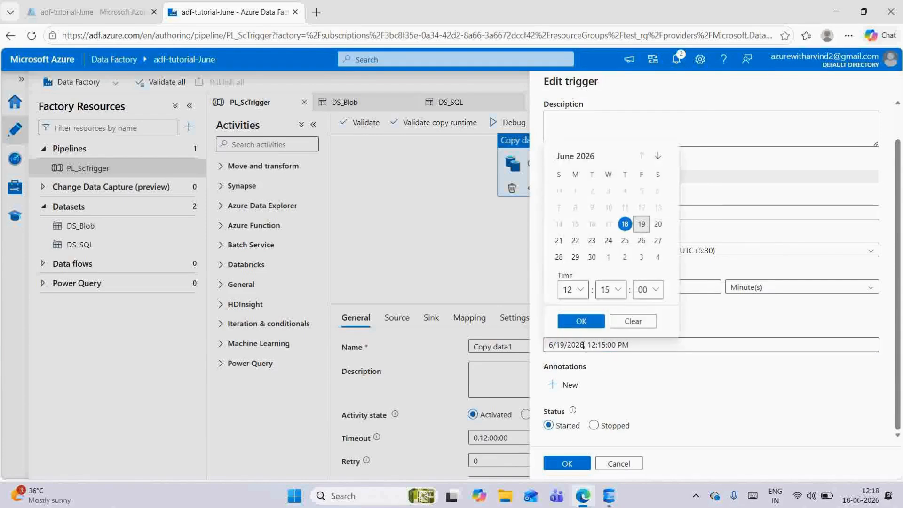
click(665, 377)
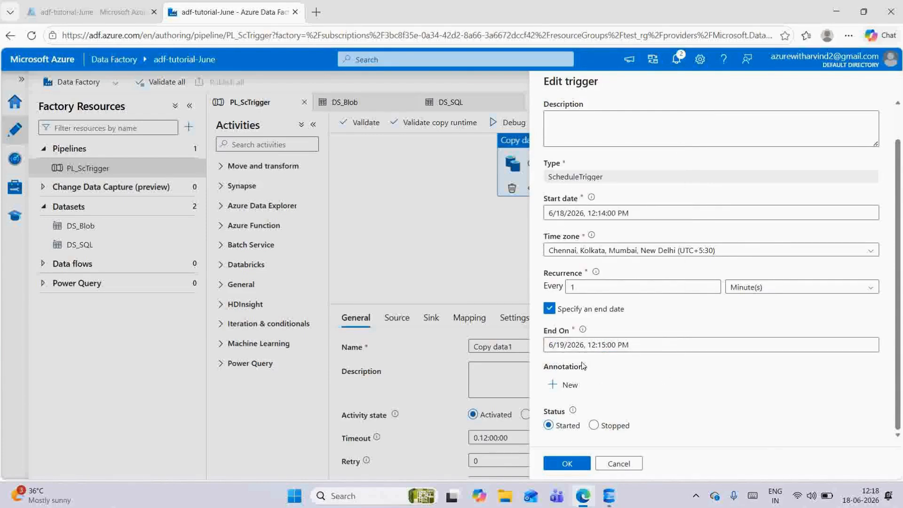
click(564, 345)
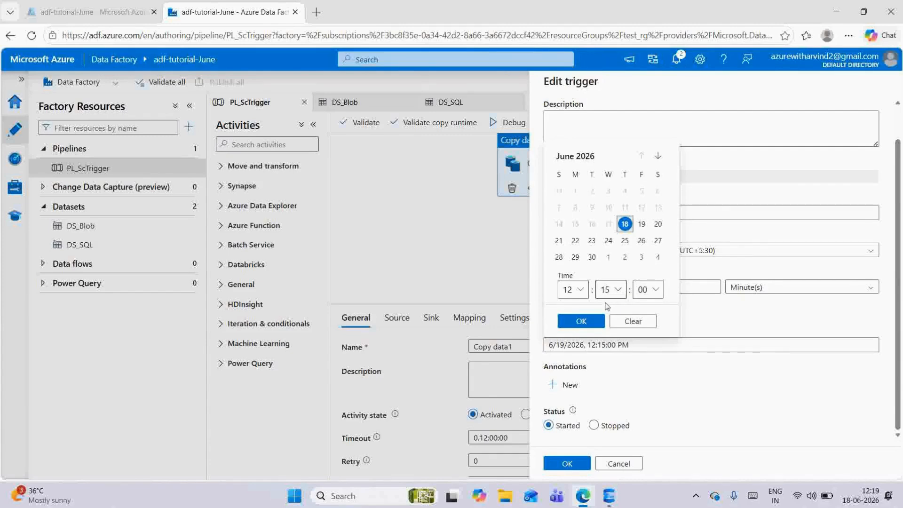
click(581, 321)
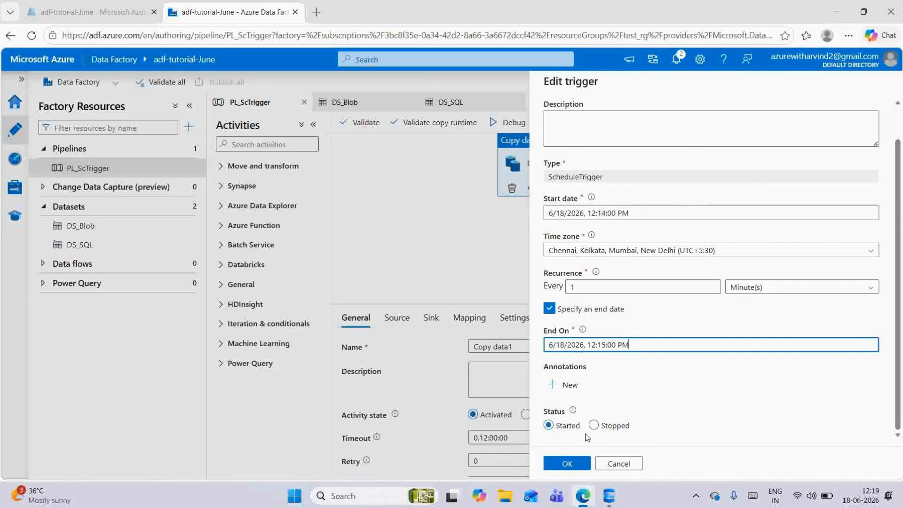
- Set the status of SceduleTrigger_CustomerBlob to Stopped, save the trigger and publish the pending change
click(594, 425)
click(574, 463)
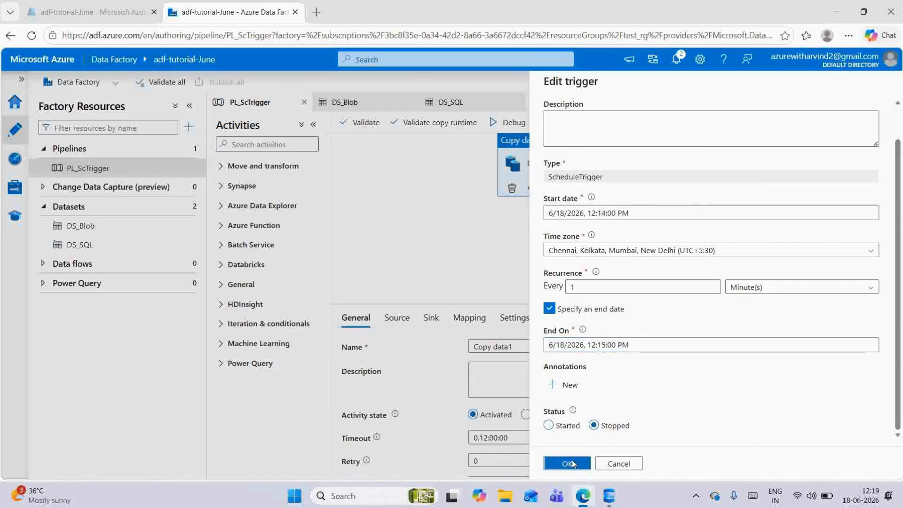
click(578, 466)
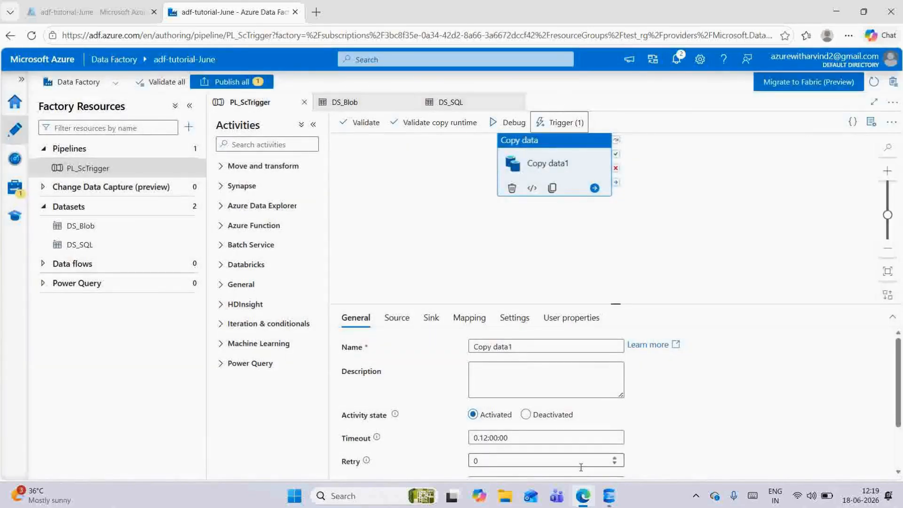
click(249, 82)
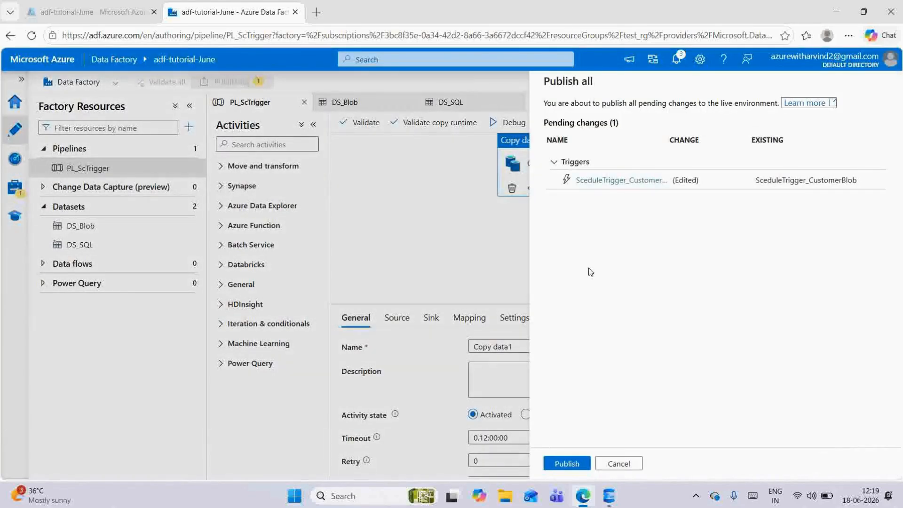
click(577, 461)
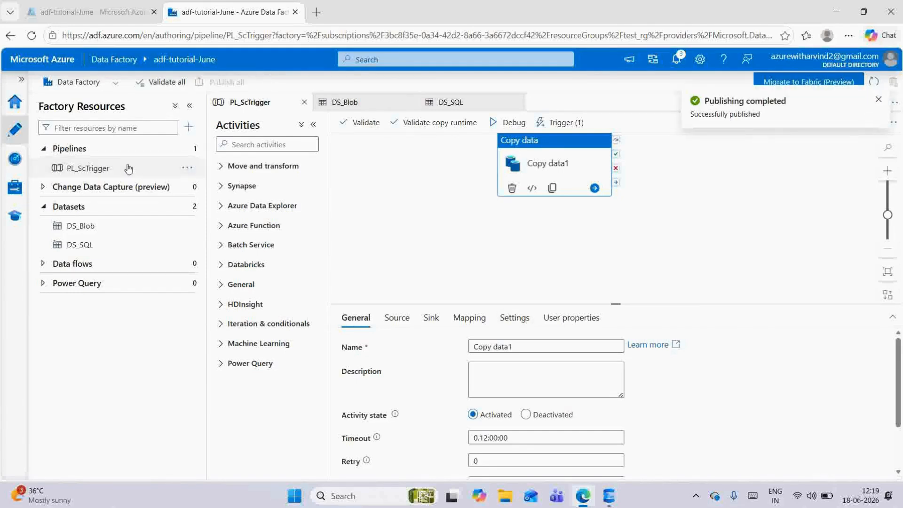
- Review the pipeline runs and trigger runs in monitoring to check for executions since the trigger was stopped
click(21, 79)
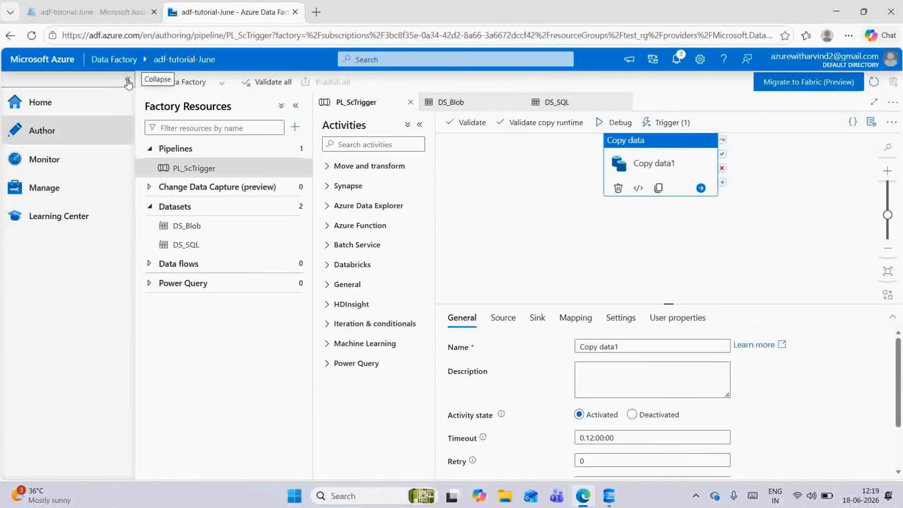
click(61, 164)
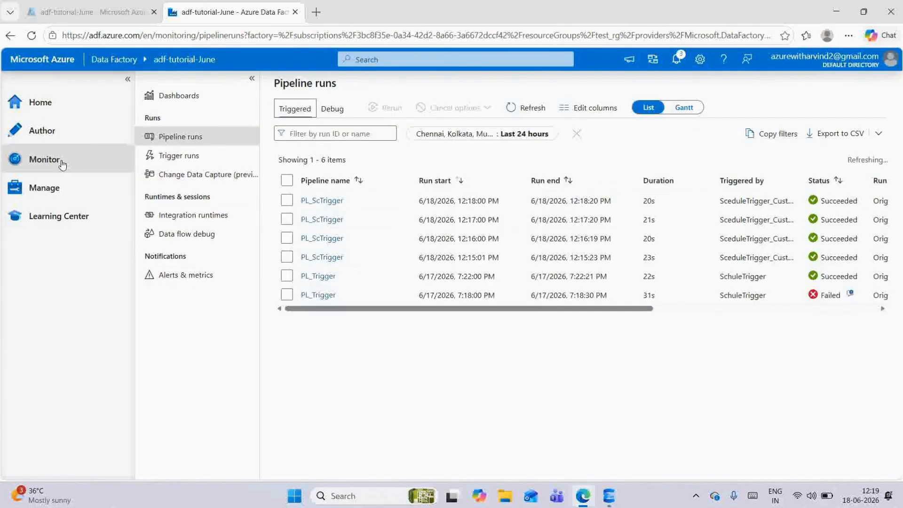
click(127, 79)
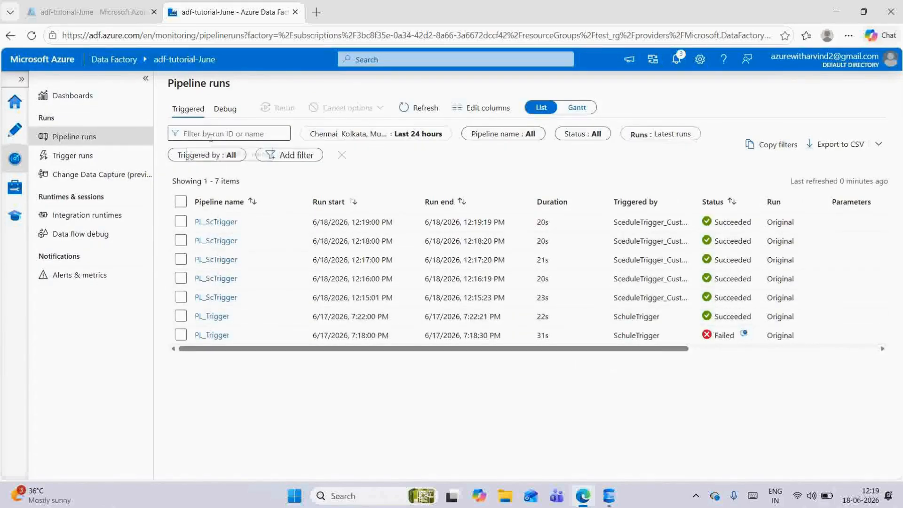
click(78, 160)
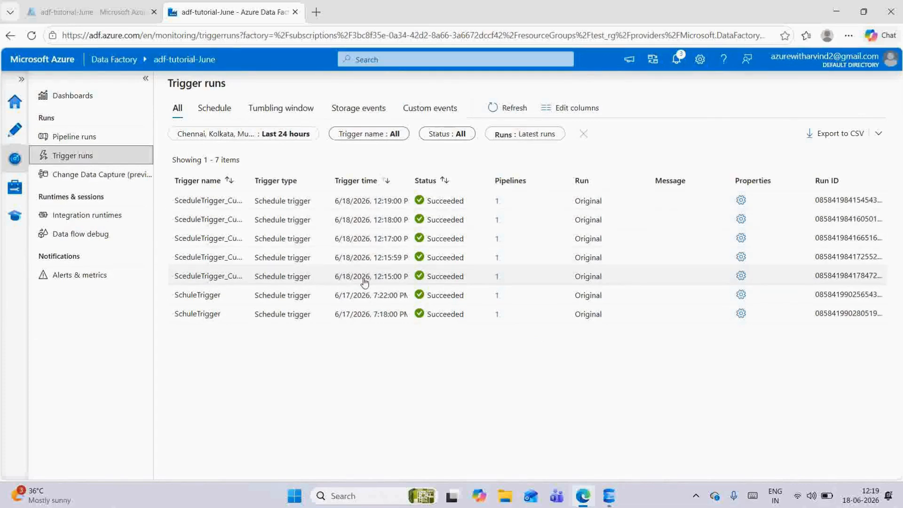
click(84, 136)
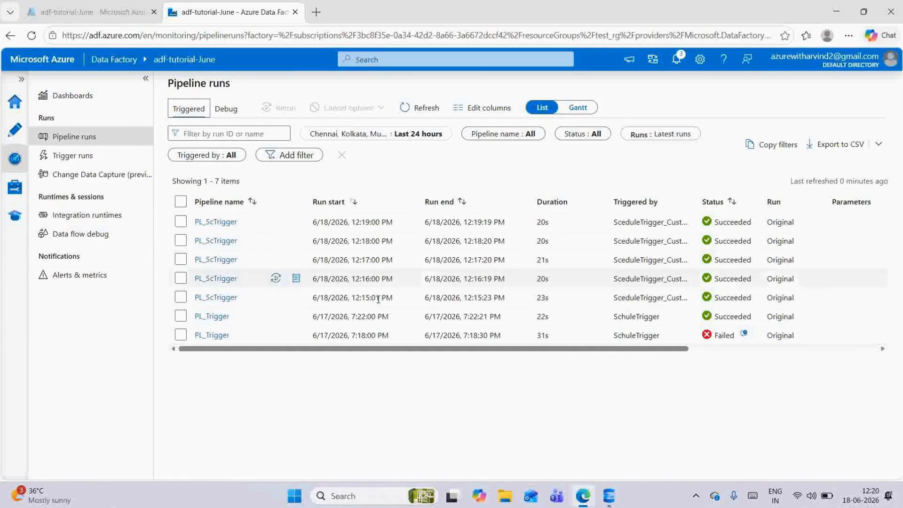
- Switch to SQL Server Management Studio and look over the customertoday query and its results
click(609, 495)
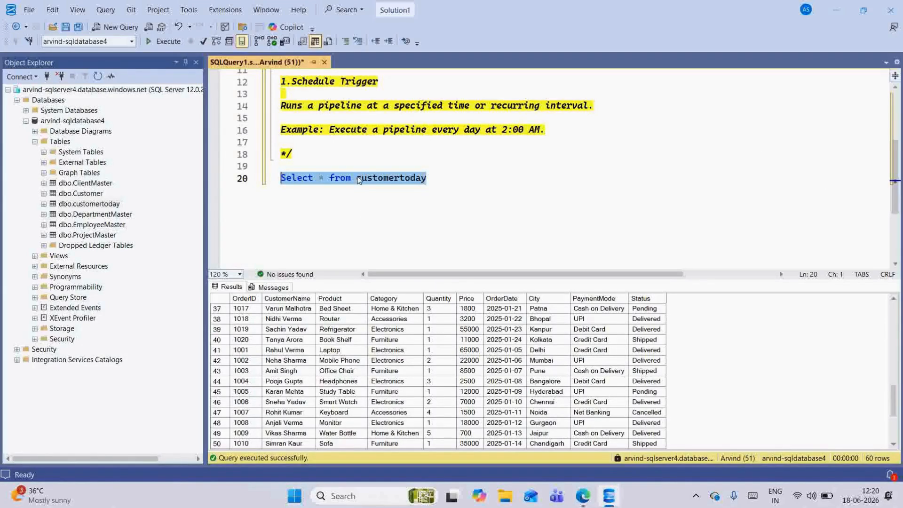
click(695, 496)
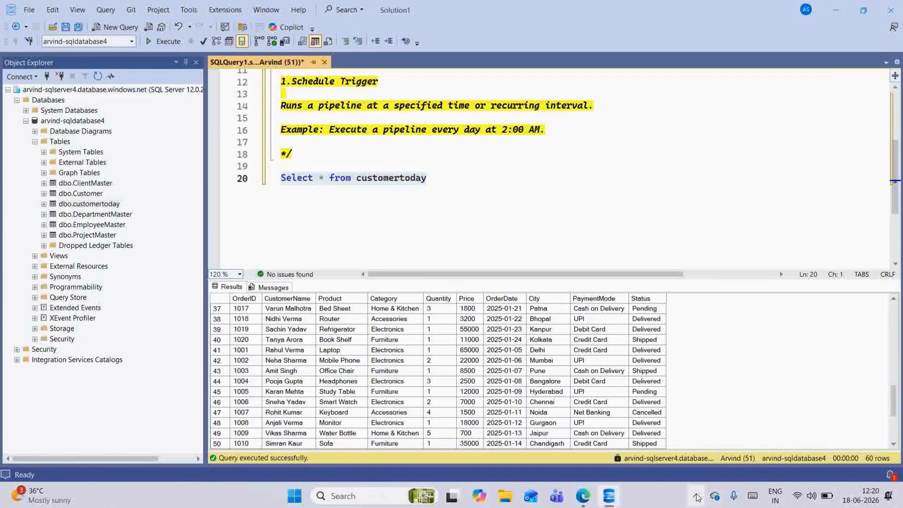